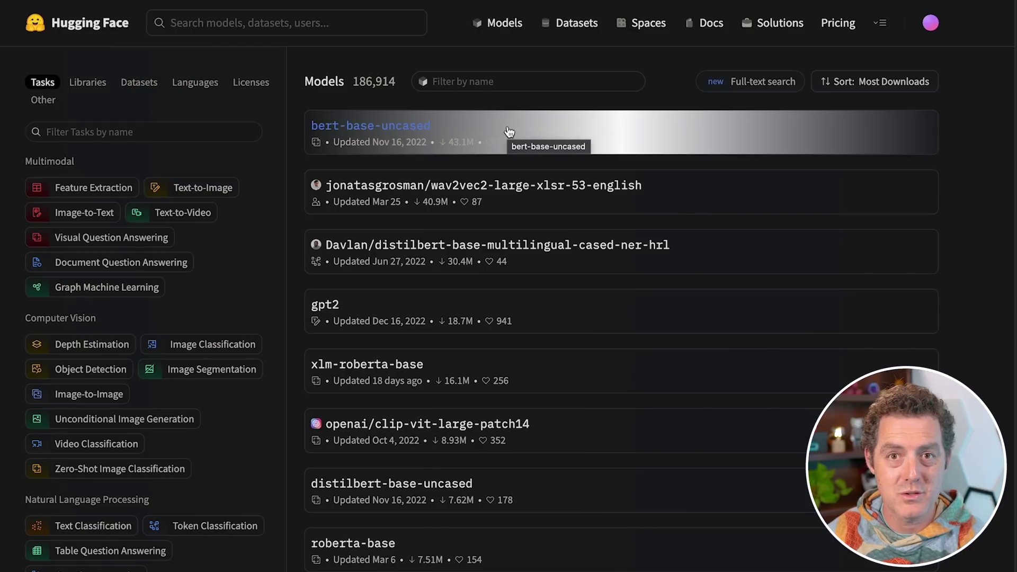
Step: Browse the Datasets listing on huggingface.co before opening HuggingChat
{"action": "left_click", "coordinate": [572, 27]}
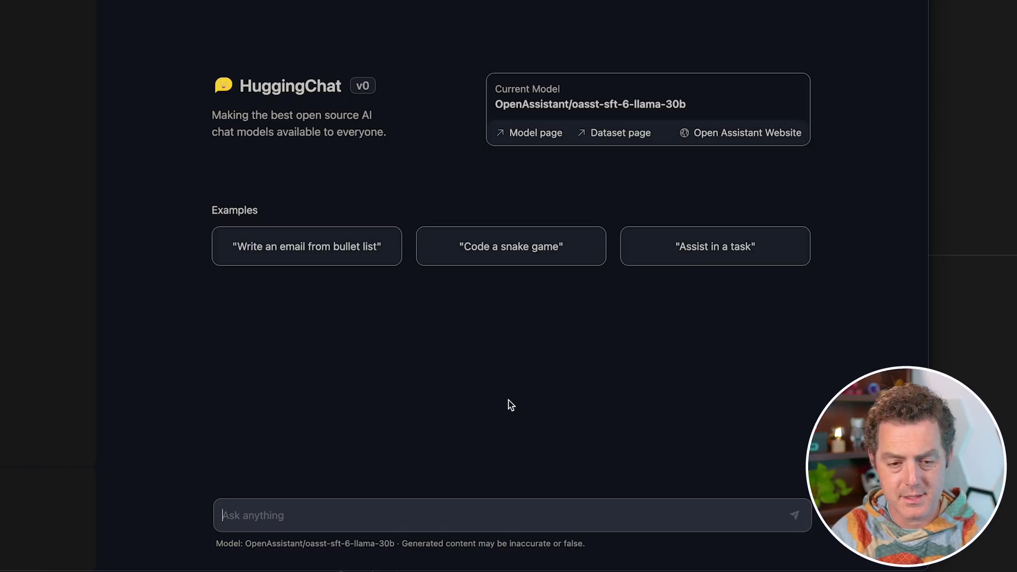
Step: Ask HuggingChat to 'Write me a poem about AI, 50 words', then start a fresh conversation
{"action": "type", "text": "Write me a poem abo"}
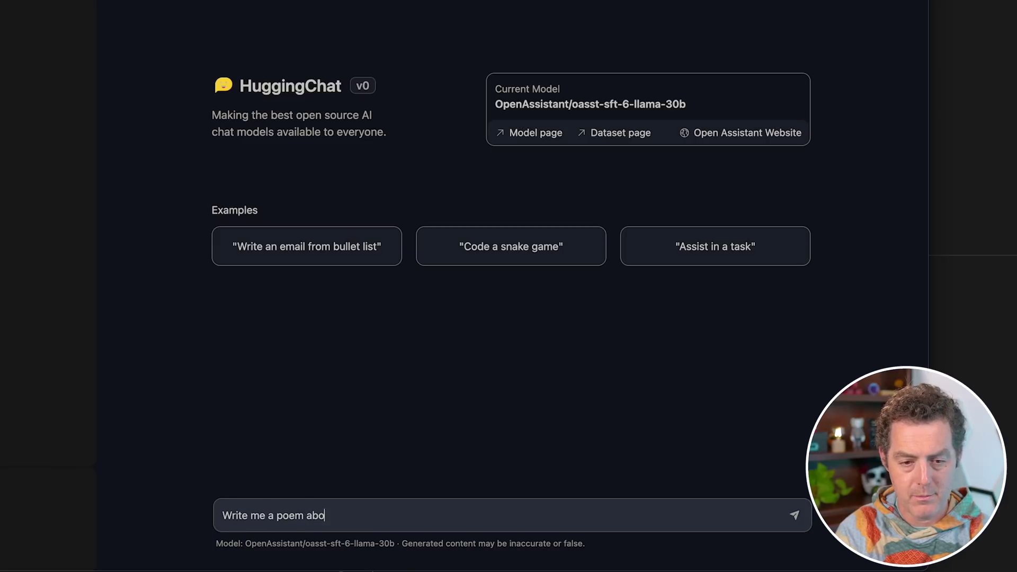
{"action": "type", "text": "ut AI, 50 words"}
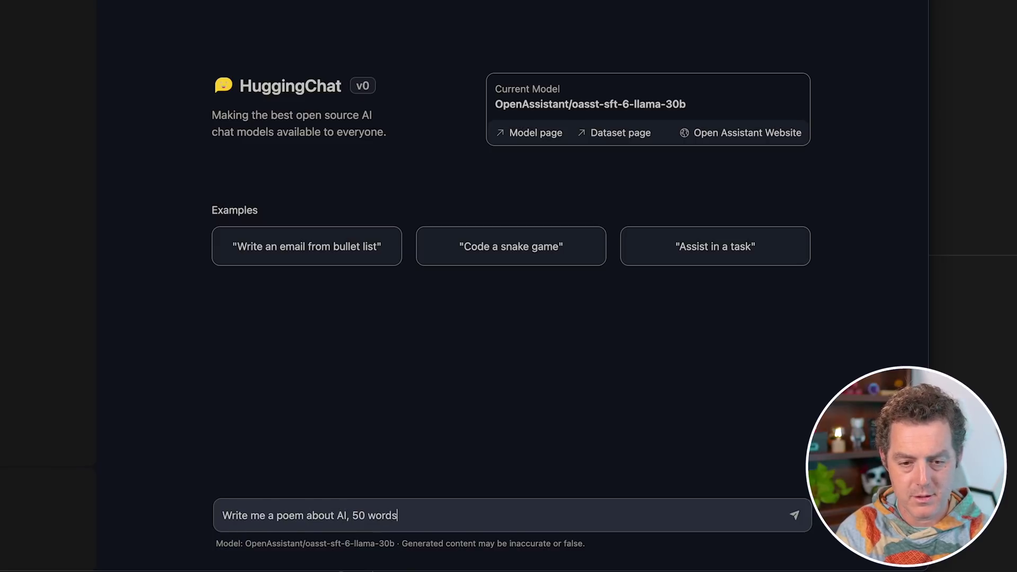
{"action": "key", "text": "Return"}
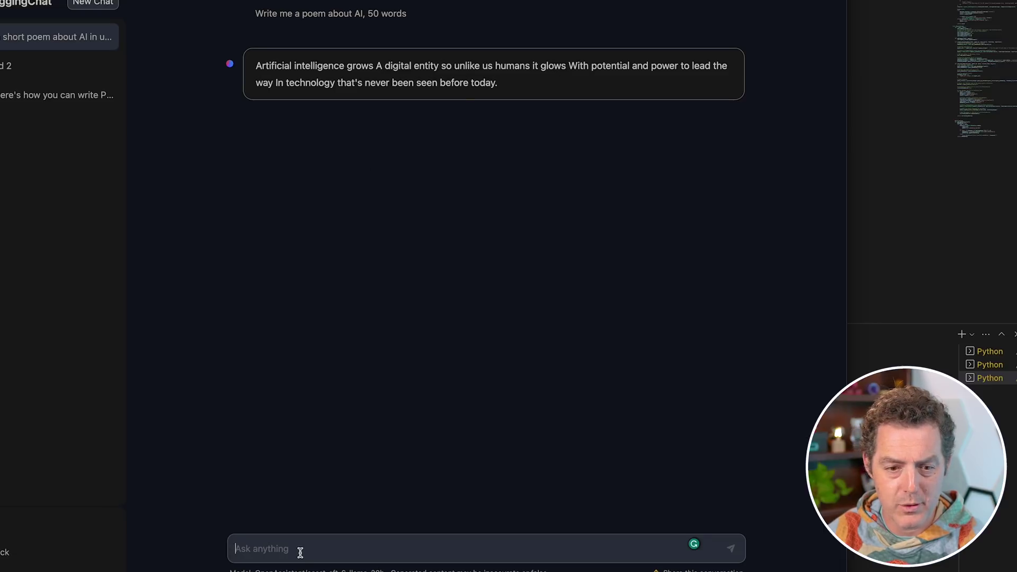
{"action": "left_click", "coordinate": [102, 2]}
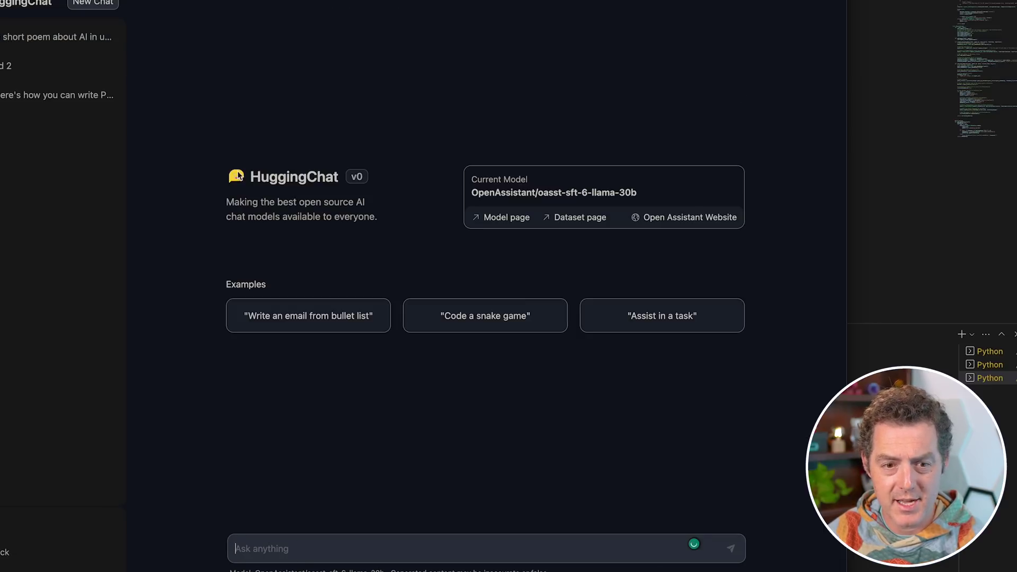
Step: Send the 'Code a snake game' example and scroll through the generated Python code
{"action": "left_click", "coordinate": [462, 322]}
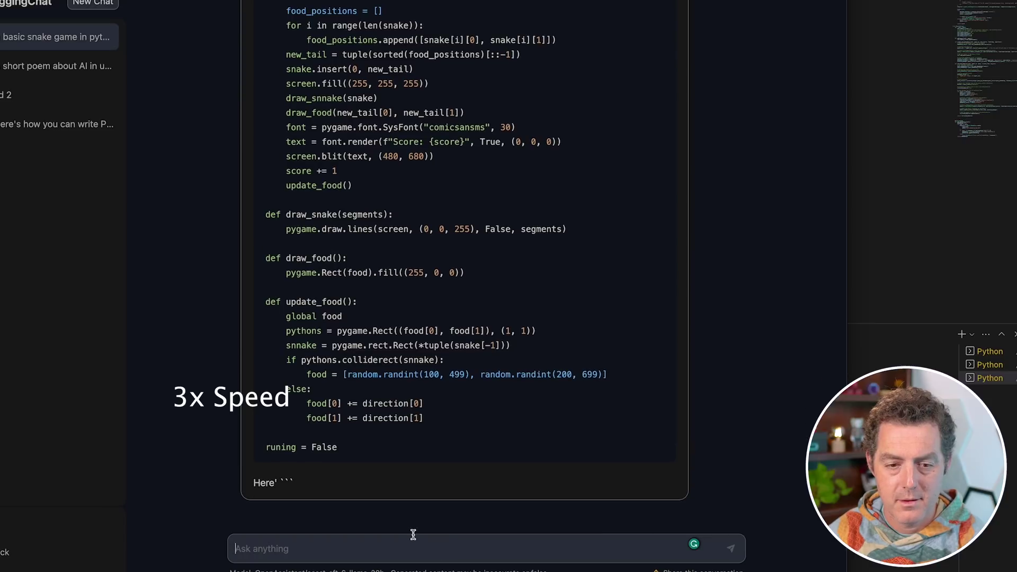
{"action": "scroll", "coordinate": [462, 365], "scroll_direction": "up", "scroll_amount": 6}
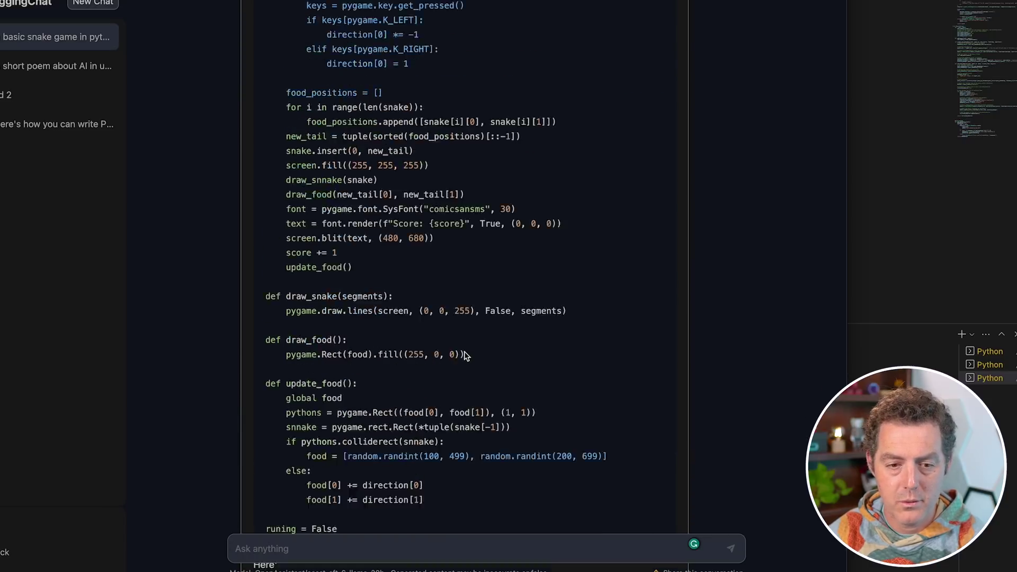
{"action": "scroll", "coordinate": [467, 355], "scroll_direction": "up", "scroll_amount": 2}
{"action": "scroll", "coordinate": [467, 355], "scroll_direction": "down", "scroll_amount": 8}
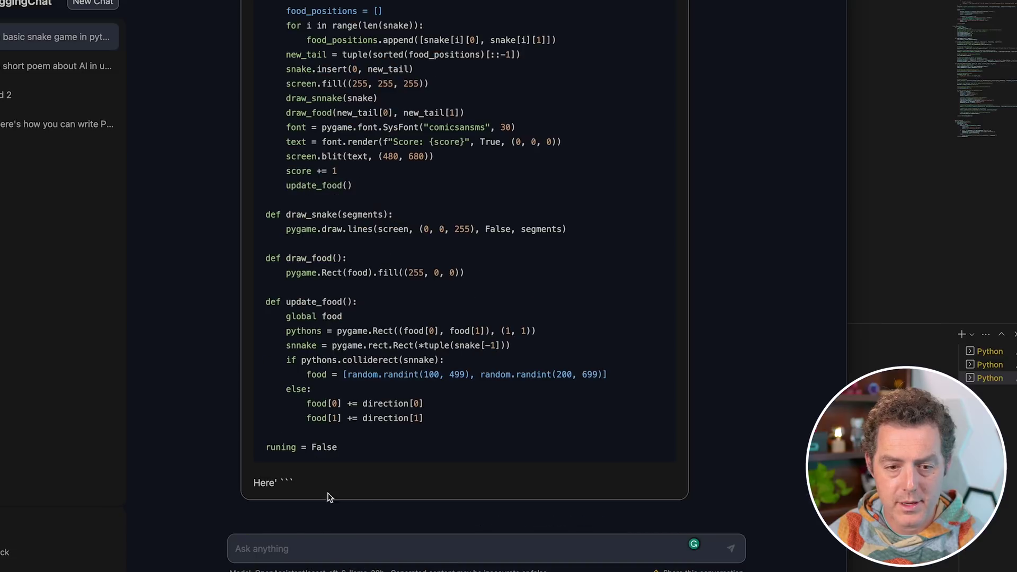
Step: Check the misspelled 'runing' and the text after the code, then switch to Visual Studio Code
{"action": "double_click", "coordinate": [267, 447]}
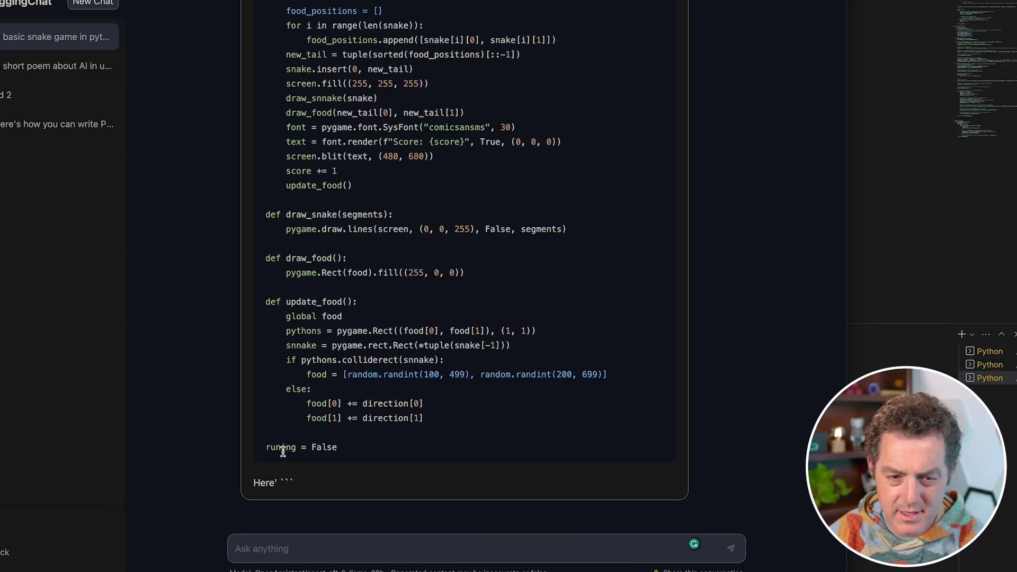
{"action": "left_click", "coordinate": [487, 450]}
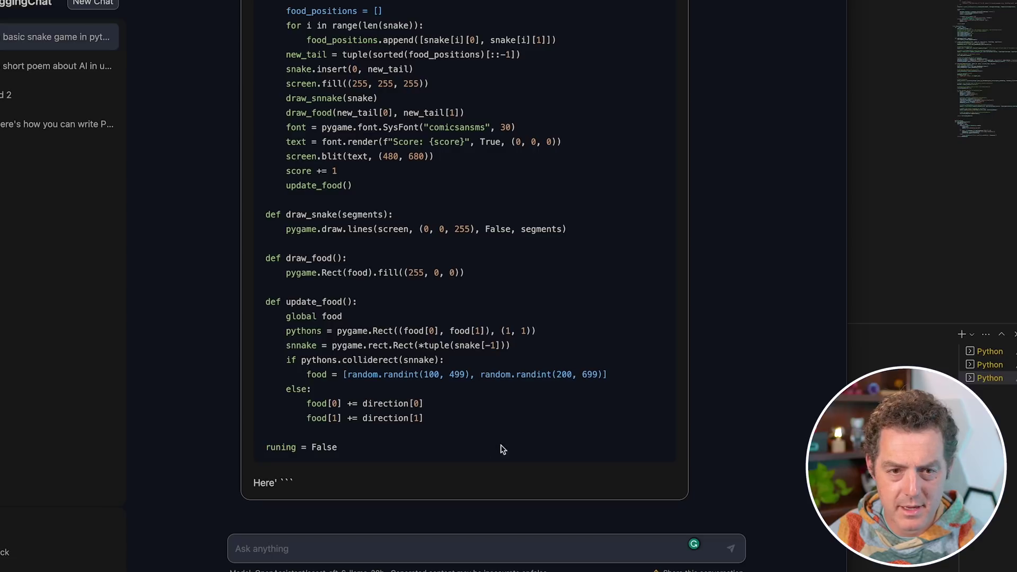
{"action": "left_click_drag", "start_coordinate": [254, 482], "coordinate": [444, 539]}
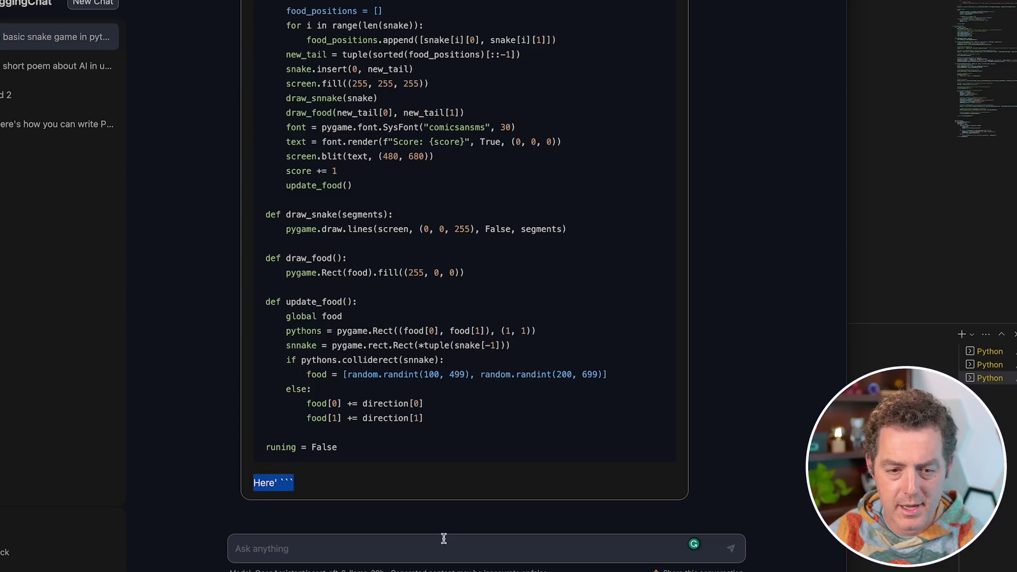
{"action": "left_click", "coordinate": [419, 459]}
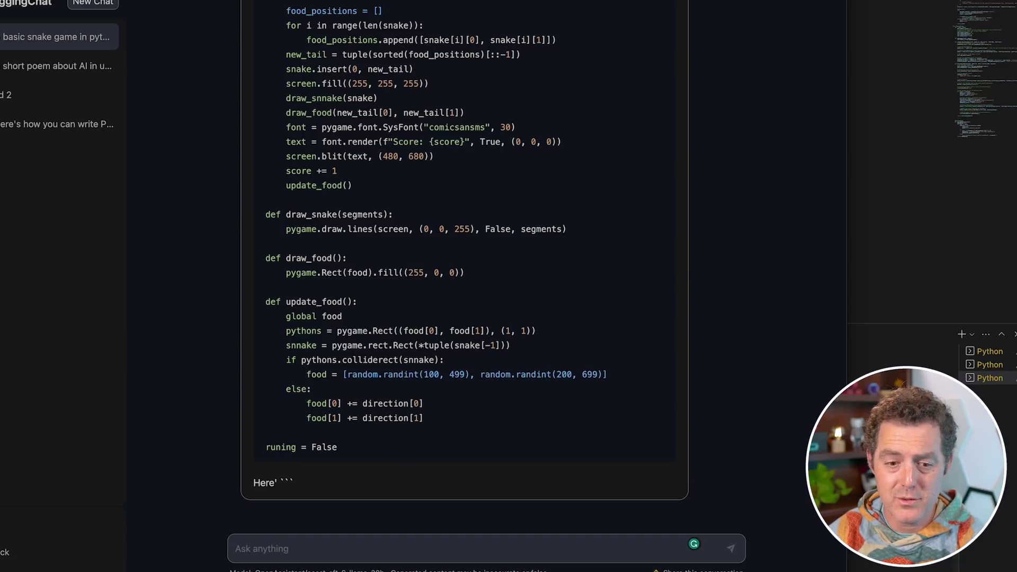
{"action": "key", "text": "super+Tab"}
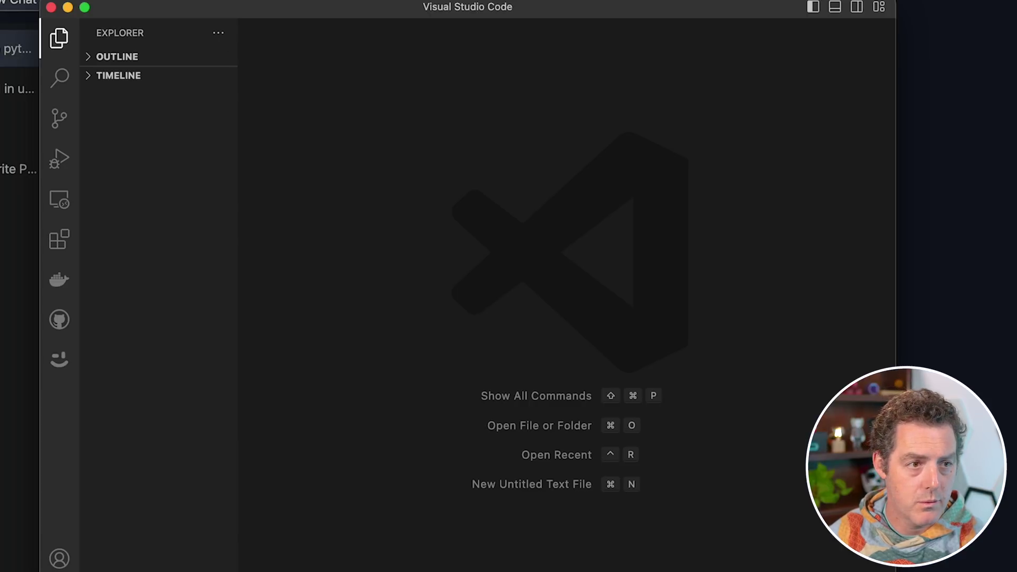
Step: Create a new file in Visual Studio Code and save it as snake.py
{"action": "key", "text": "super+n"}
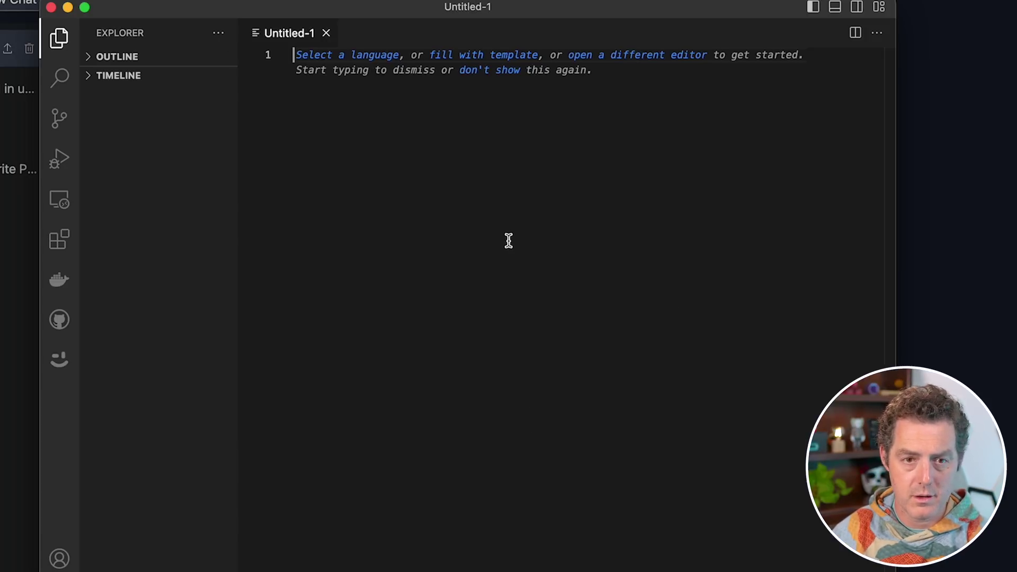
{"action": "key", "text": "super+s"}
{"action": "type", "text": "snake."}
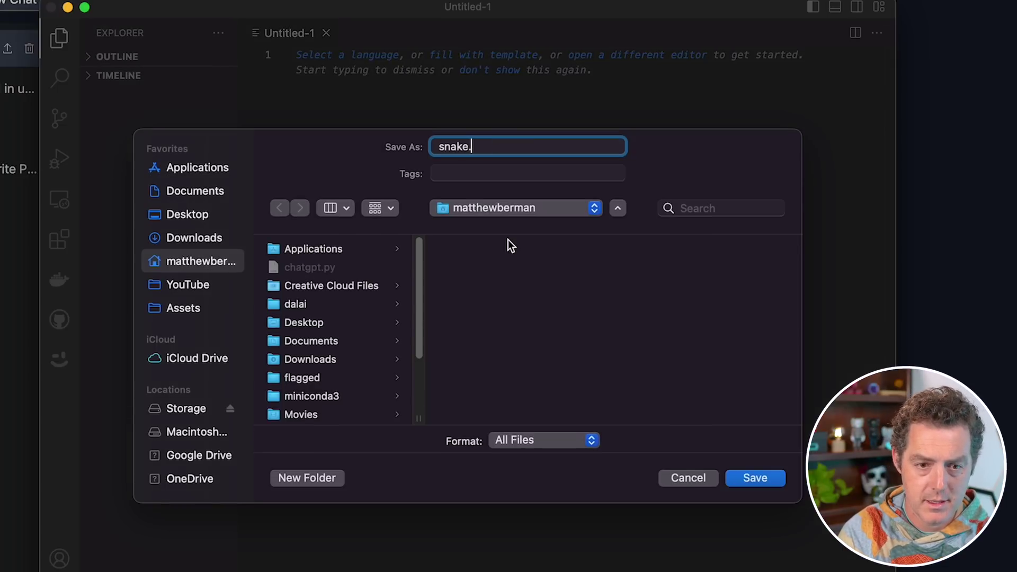
{"action": "type", "text": "py"}
{"action": "key", "text": "Return"}
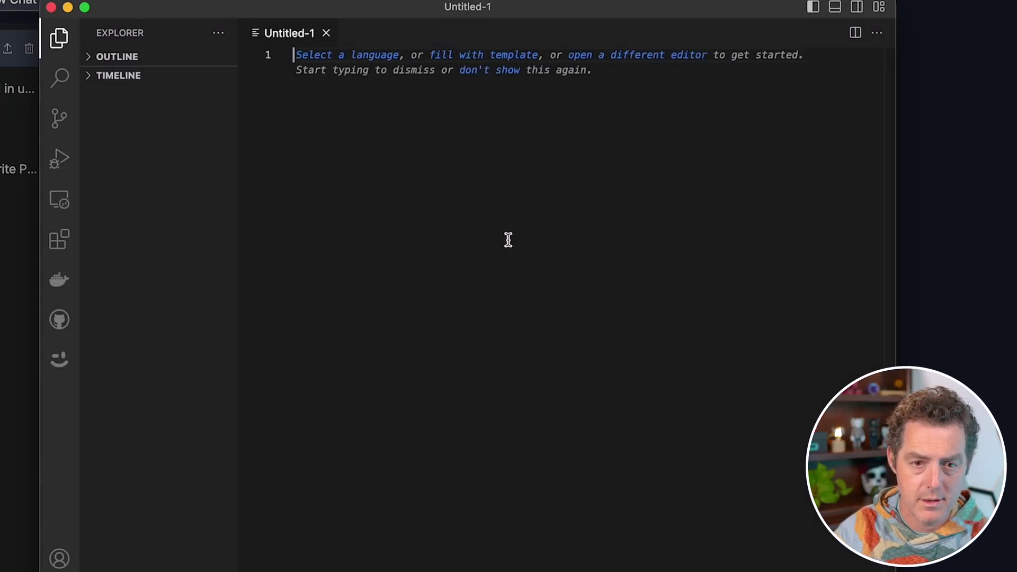
Step: Copy HuggingChat's snake-game code and paste it into snake.py
{"action": "left_click", "coordinate": [984, 301]}
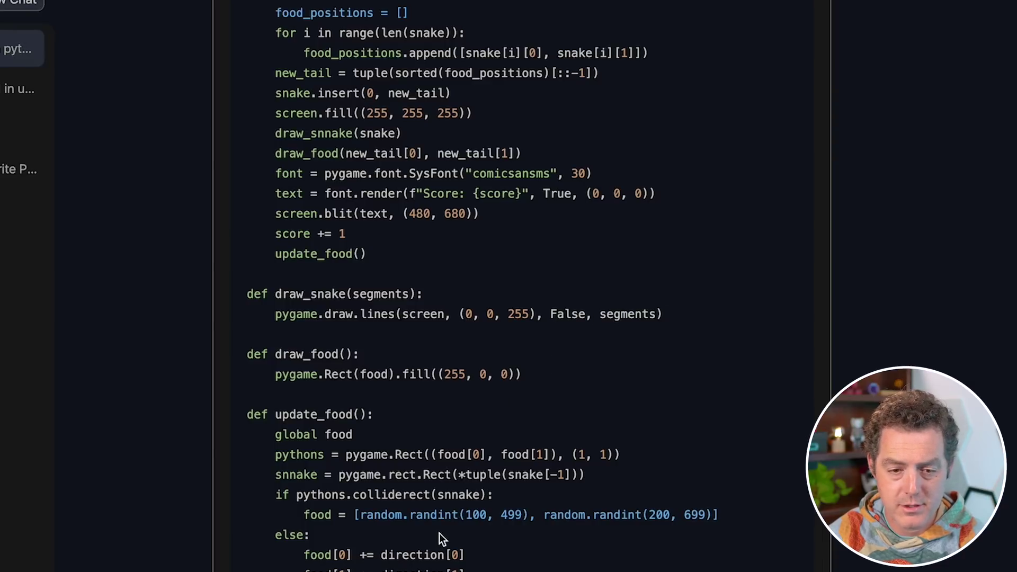
{"action": "left_click_drag", "start_coordinate": [721, 570], "coordinate": [332, 136]}
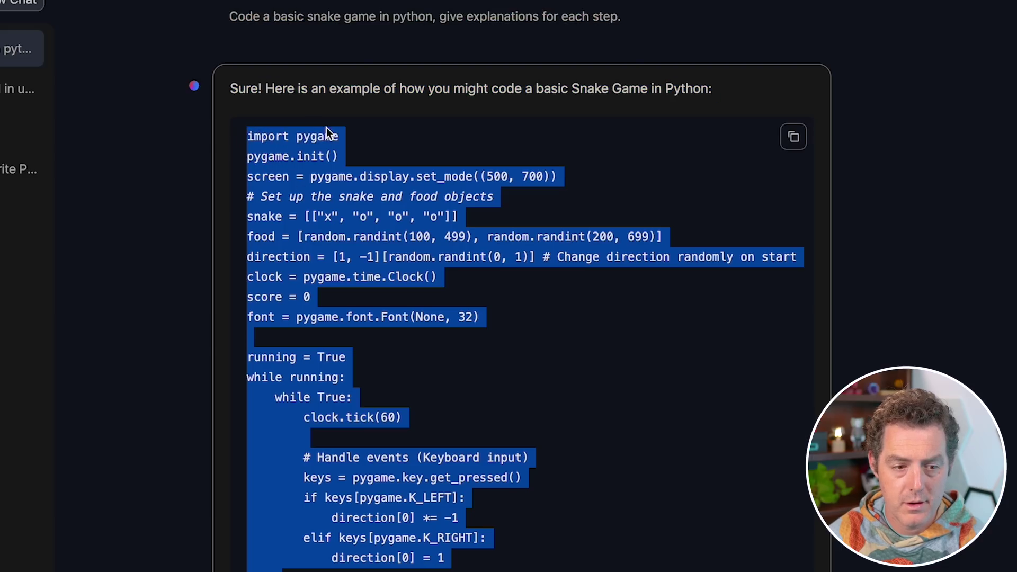
{"action": "key", "text": "super+Tab"}
{"action": "key", "text": "super+v"}
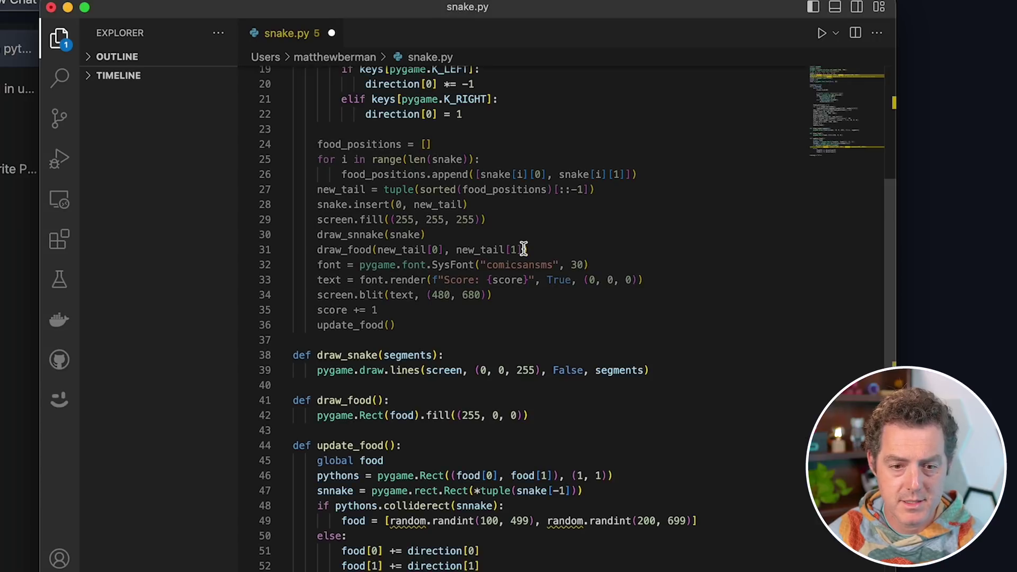
{"action": "scroll", "coordinate": [485, 156], "scroll_direction": "up", "scroll_amount": 6}
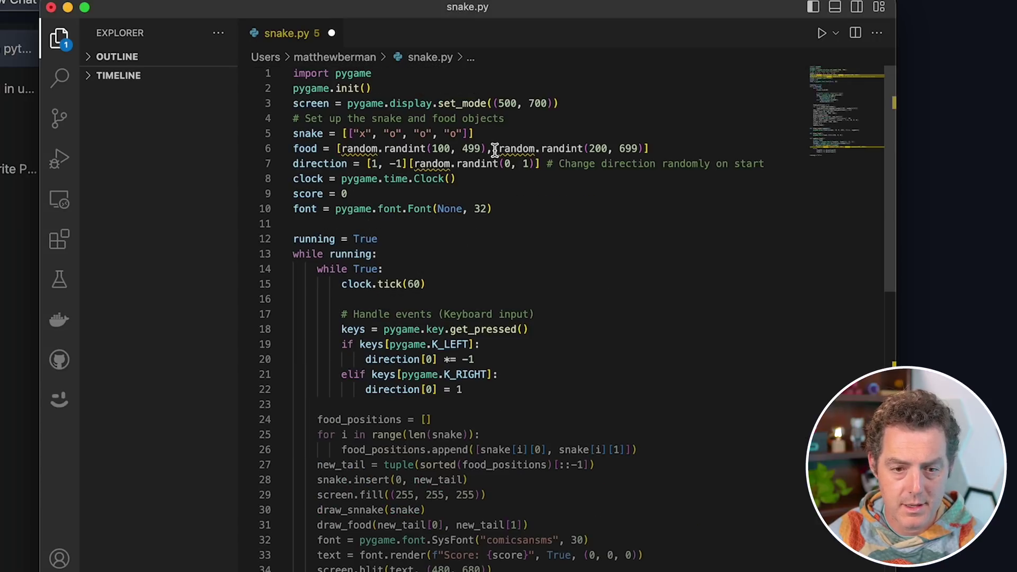
{"action": "scroll", "coordinate": [493, 153], "scroll_direction": "down", "scroll_amount": 15}
{"action": "scroll", "coordinate": [496, 164], "scroll_direction": "up", "scroll_amount": 10}
{"action": "scroll", "coordinate": [501, 193], "scroll_direction": "down", "scroll_amount": 5}
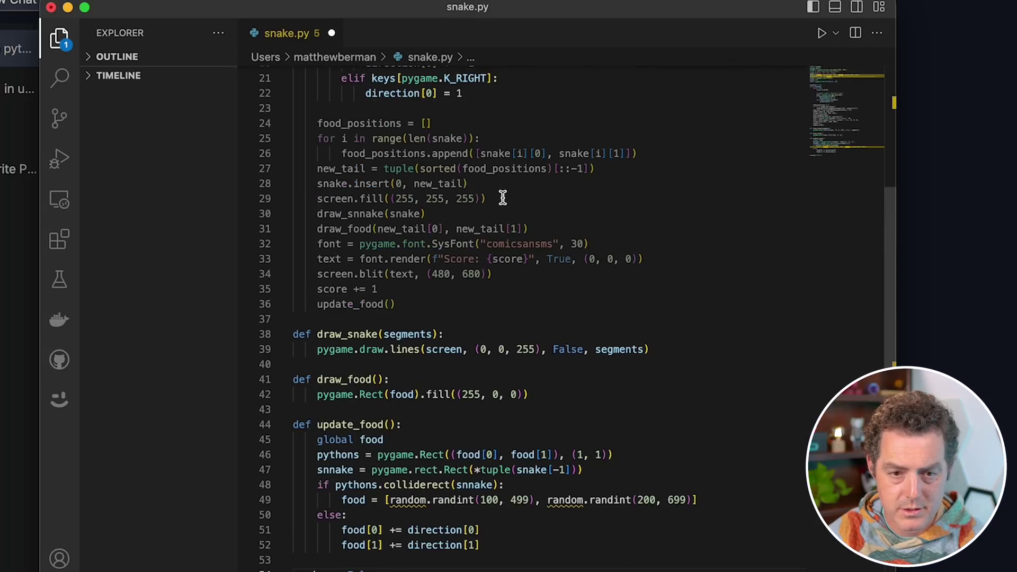
{"action": "scroll", "coordinate": [547, 111], "scroll_direction": "up", "scroll_amount": 5}
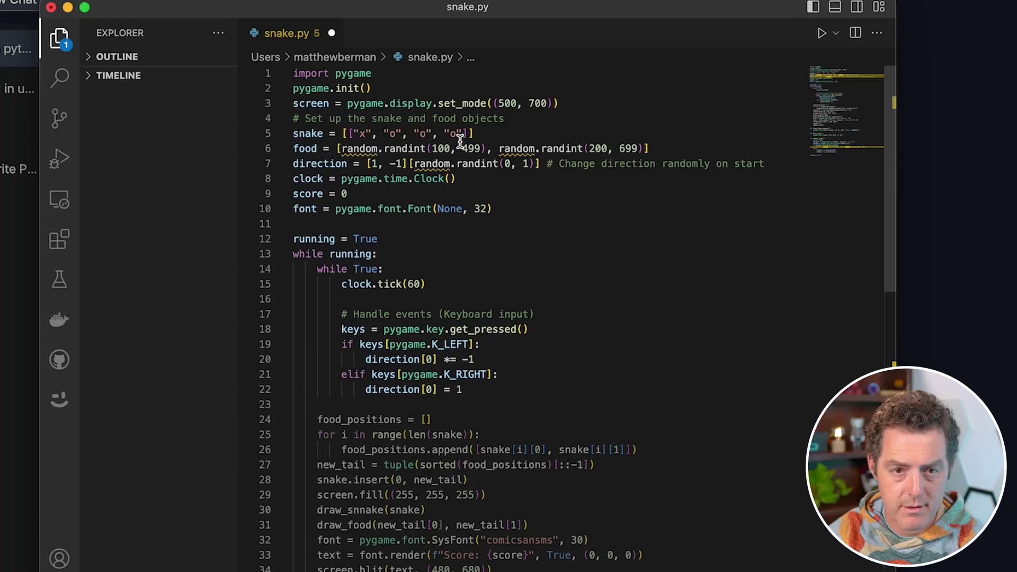
Step: Add 'import random' on a new line below import pygame
{"action": "mouse_move", "coordinate": [351, 148]}
{"action": "left_click", "coordinate": [386, 72]}
{"action": "left_click", "coordinate": [555, 175]}
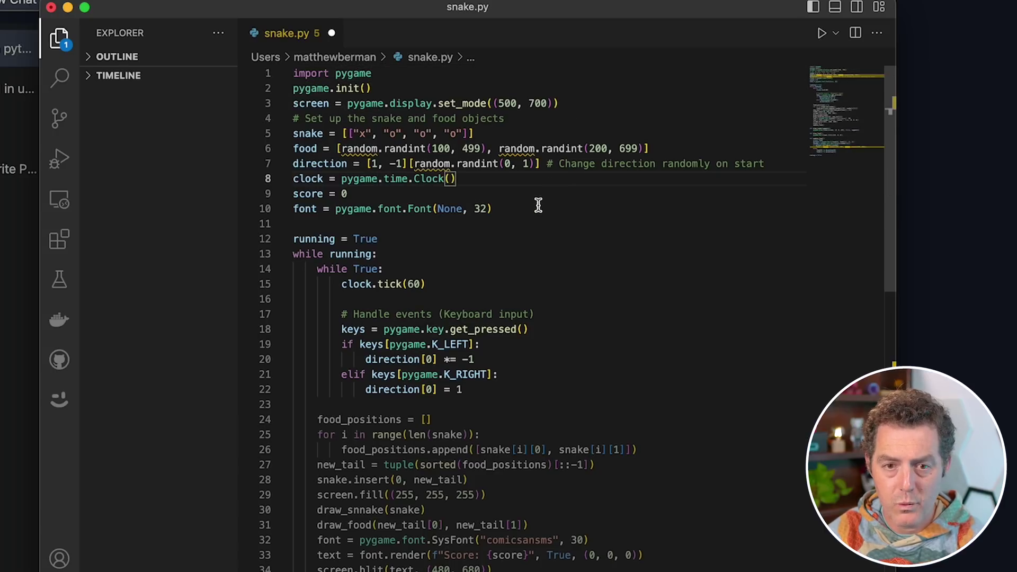
{"action": "left_click", "coordinate": [391, 74]}
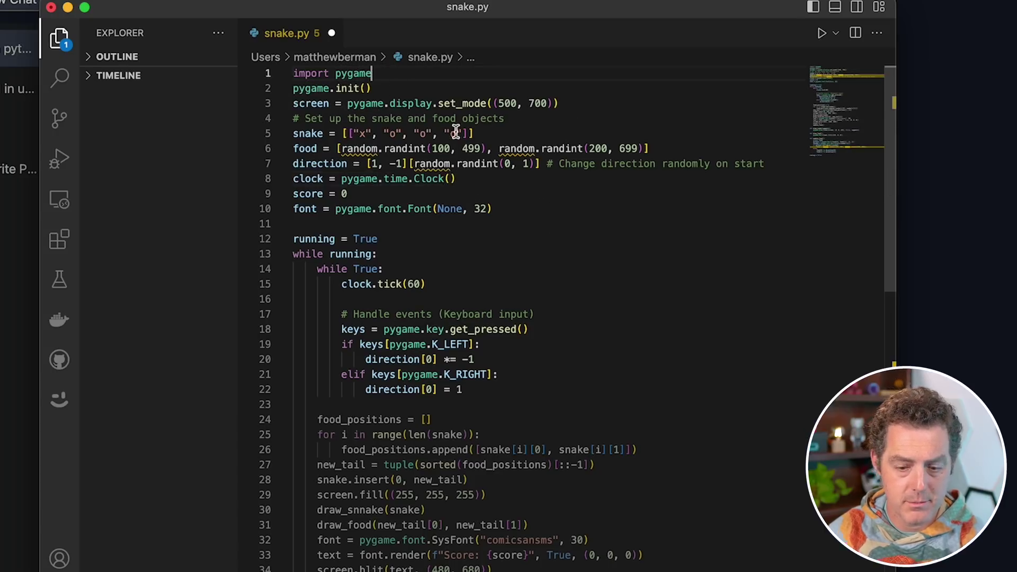
{"action": "key", "text": "Return"}
{"action": "type", "text": "import random"}
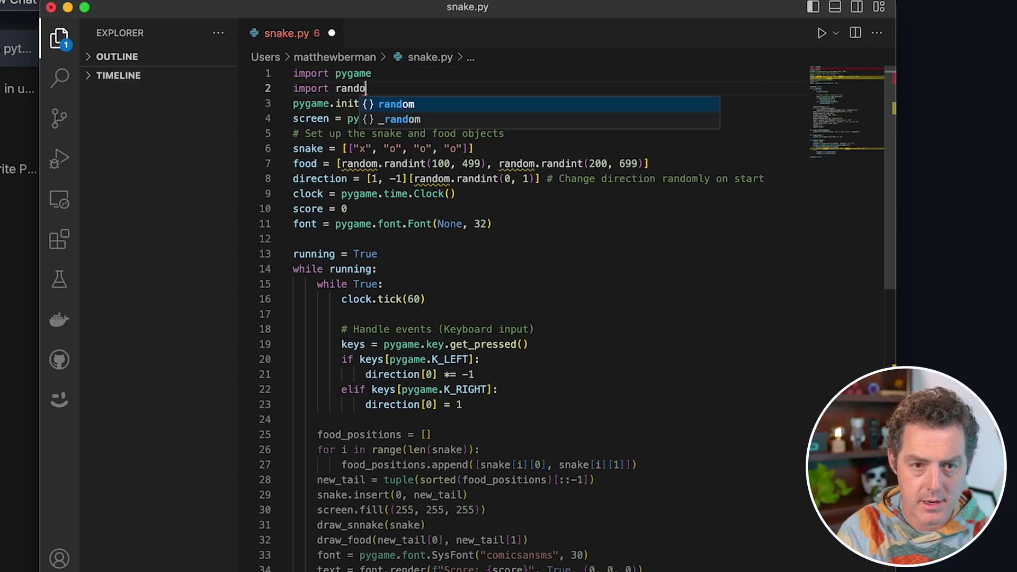
{"action": "left_click", "coordinate": [428, 268]}
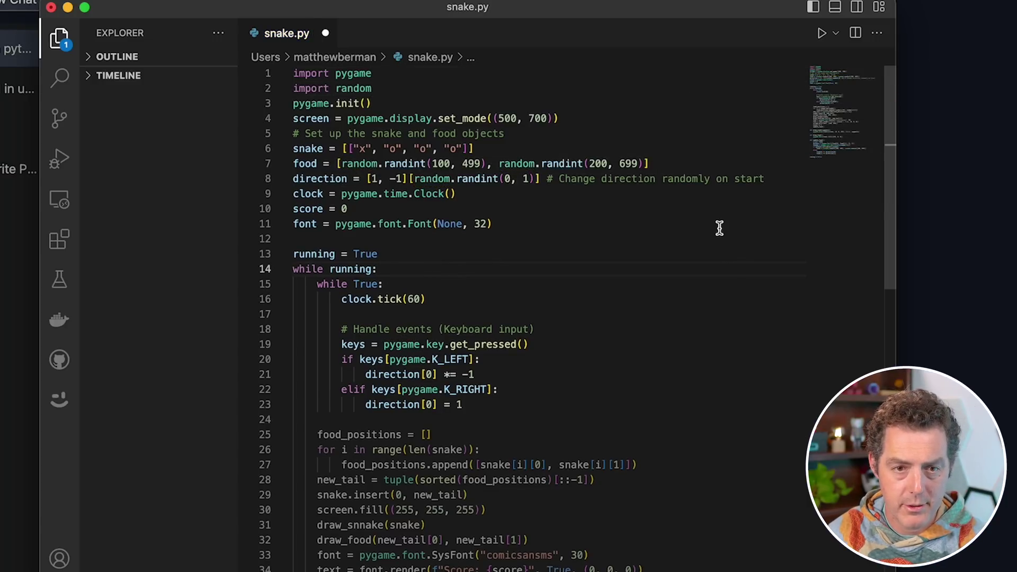
Step: Indent lines 25–37 into the inner game loop and save snake.py
{"action": "key", "text": "super+s"}
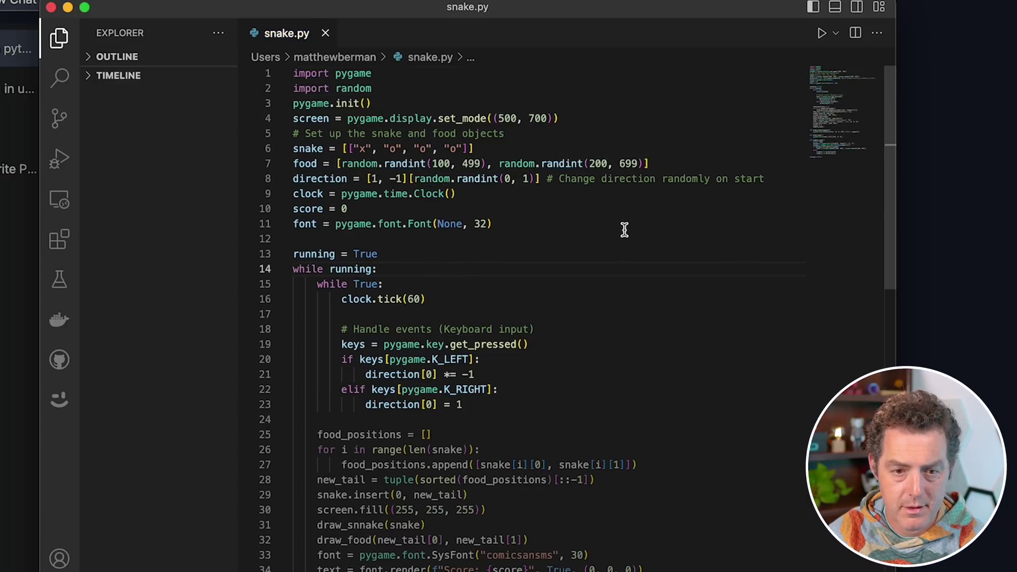
{"action": "scroll", "coordinate": [537, 343], "scroll_direction": "down", "scroll_amount": 5}
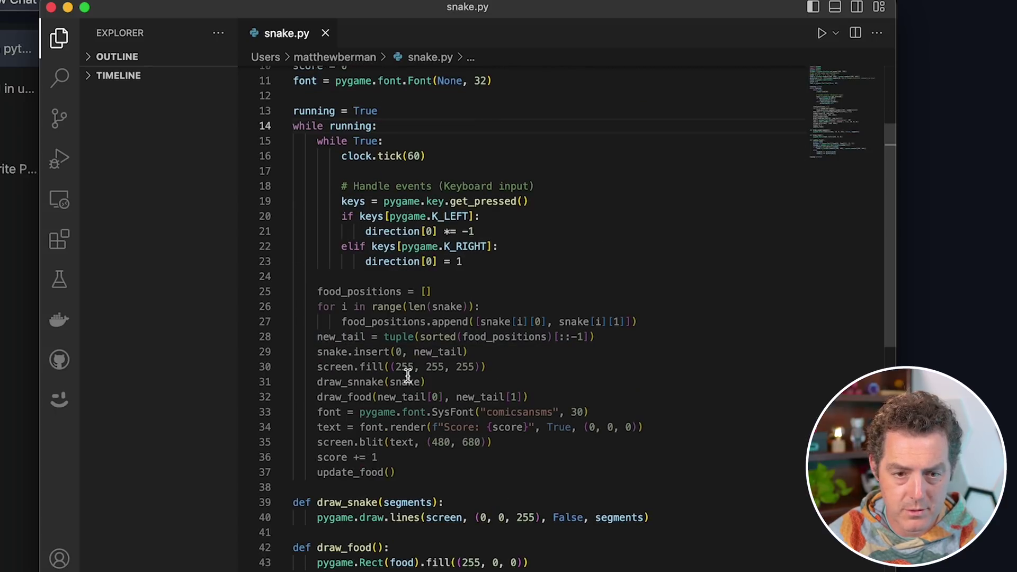
{"action": "left_click", "coordinate": [487, 366]}
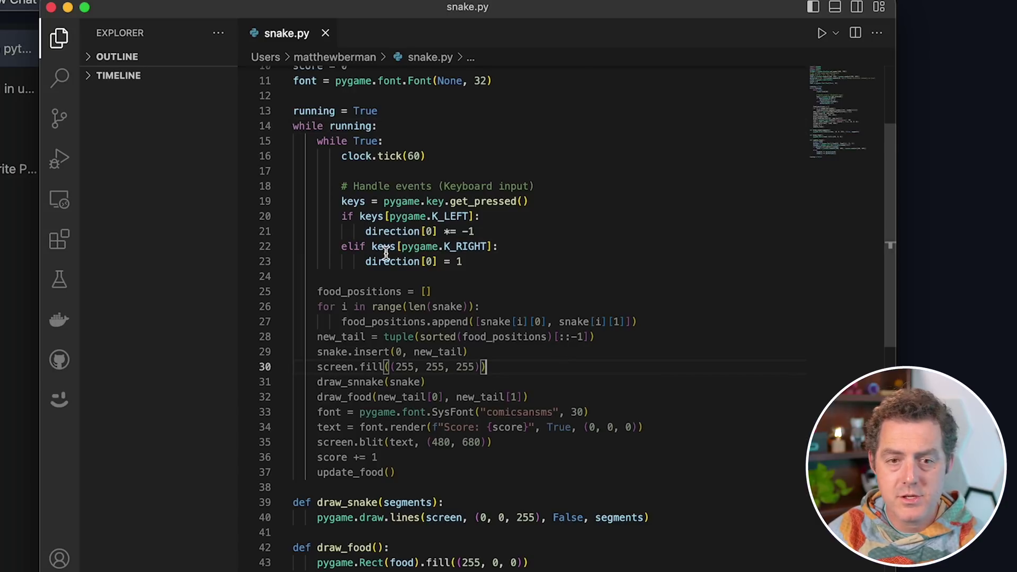
{"action": "left_click_drag", "start_coordinate": [417, 475], "coordinate": [261, 297]}
{"action": "key", "text": "Tab"}
{"action": "key", "text": "Tab"}
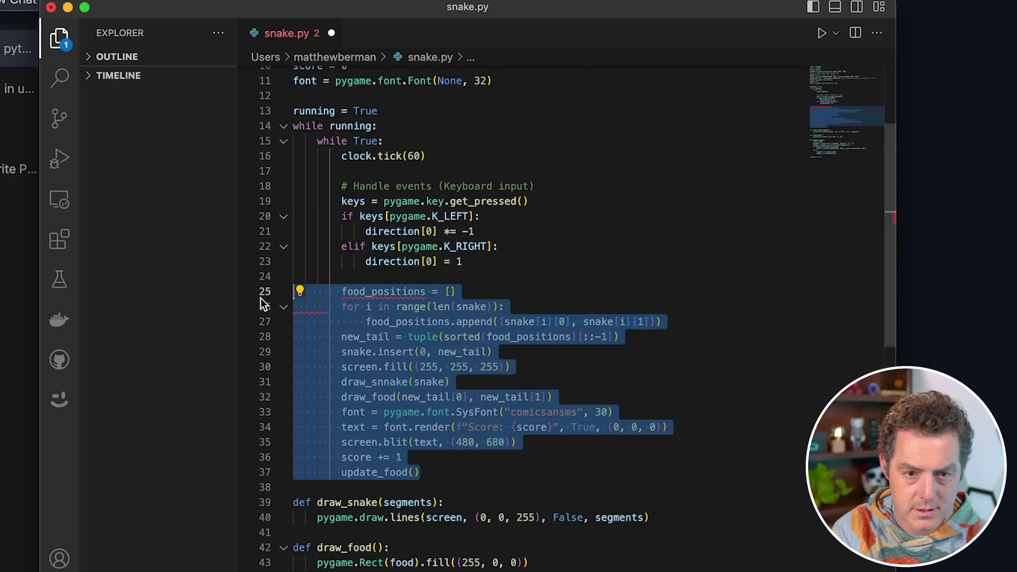
{"action": "left_click", "coordinate": [597, 199]}
{"action": "key", "text": "super+s"}
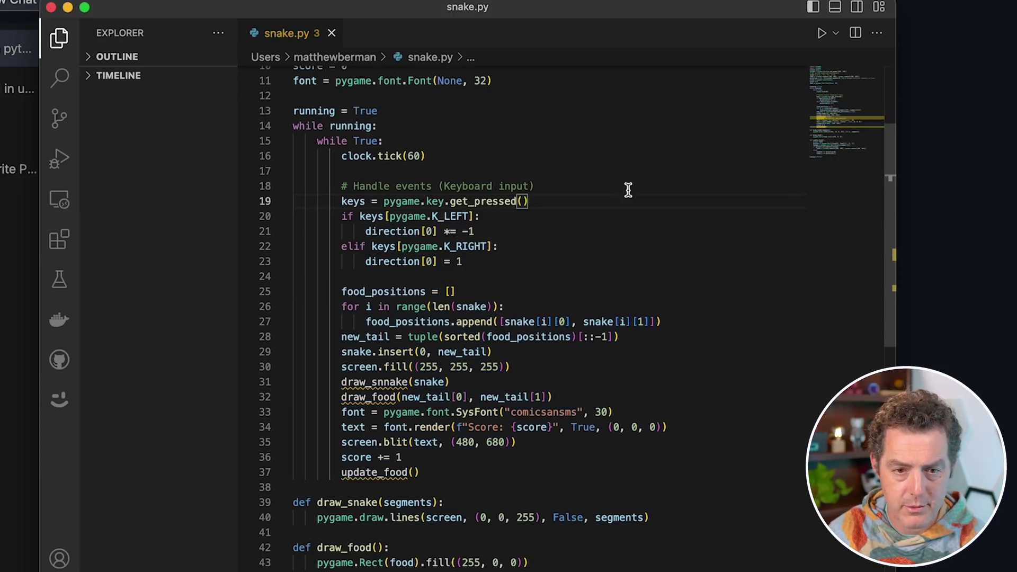
Step: Fix the draw_snnake call on line 31 to match the draw_snake definition
{"action": "mouse_move", "coordinate": [398, 386]}
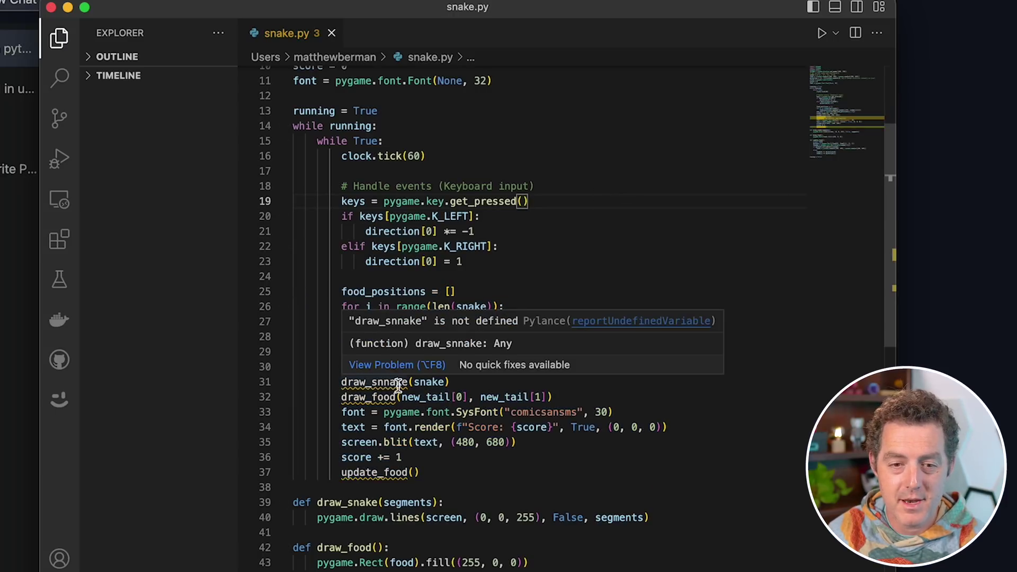
{"action": "double_click", "coordinate": [394, 384]}
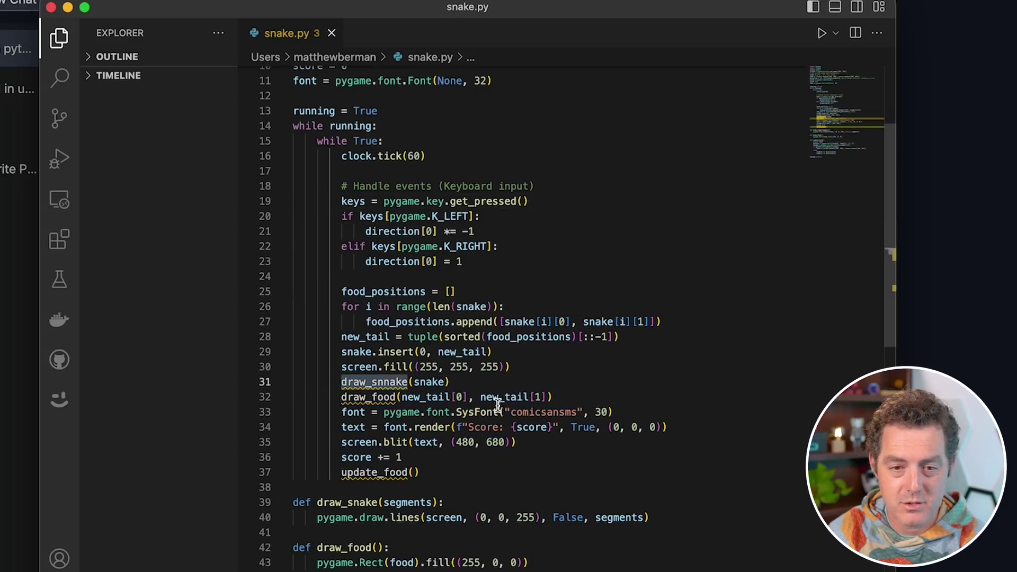
{"action": "scroll", "coordinate": [467, 408], "scroll_direction": "down", "scroll_amount": 3}
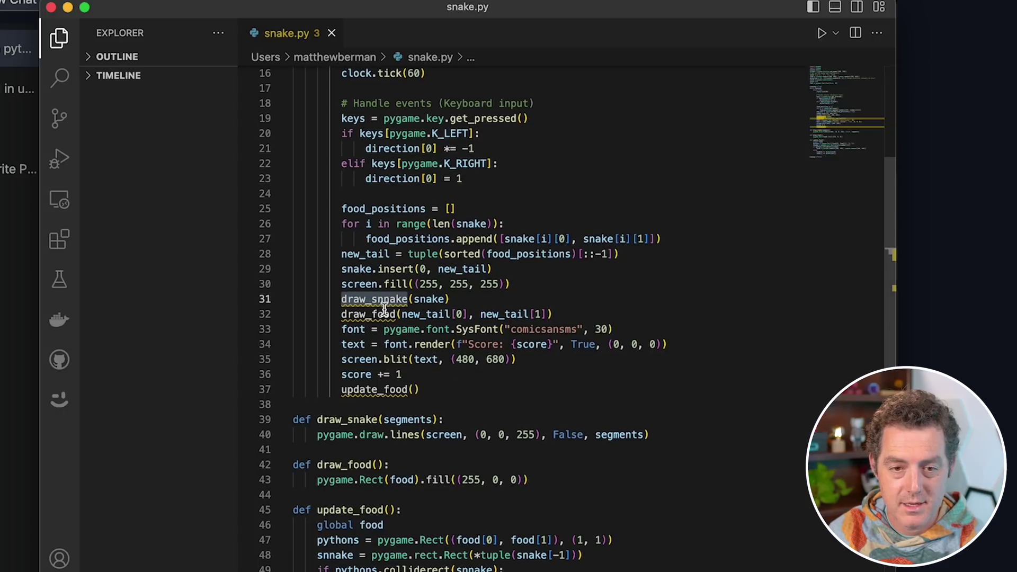
{"action": "left_click", "coordinate": [390, 299]}
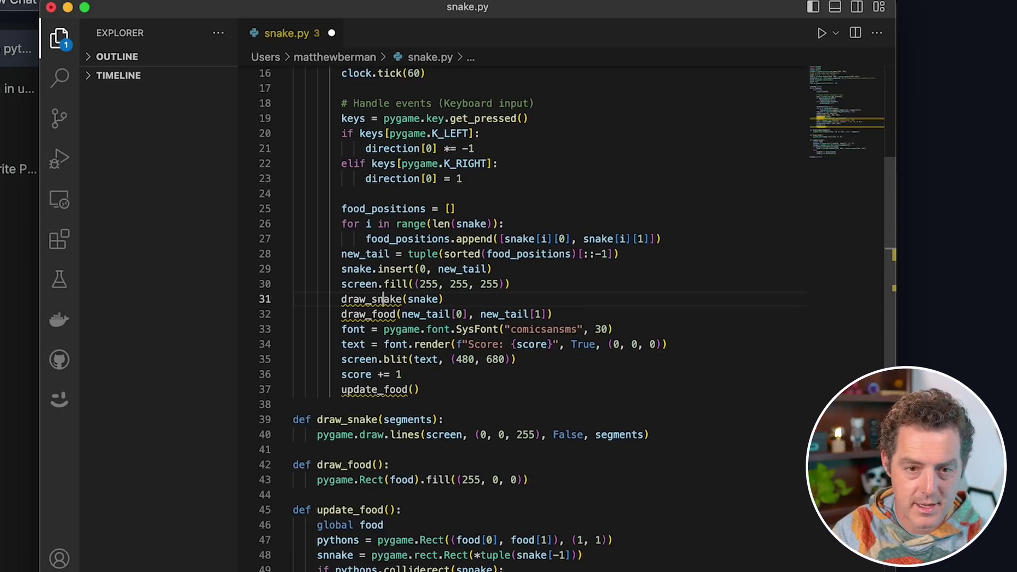
{"action": "left_click", "coordinate": [507, 417]}
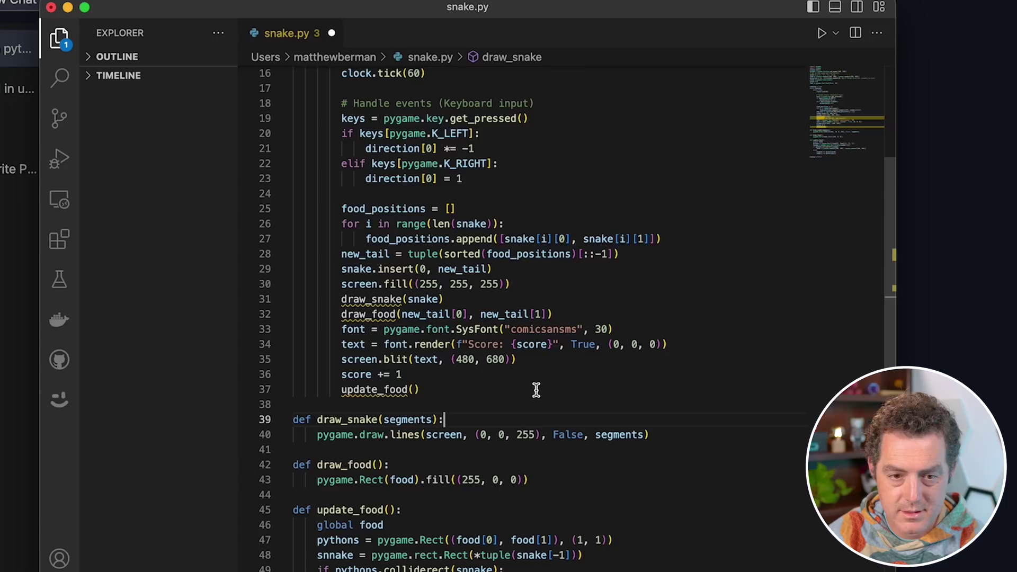
{"action": "mouse_move", "coordinate": [381, 303]}
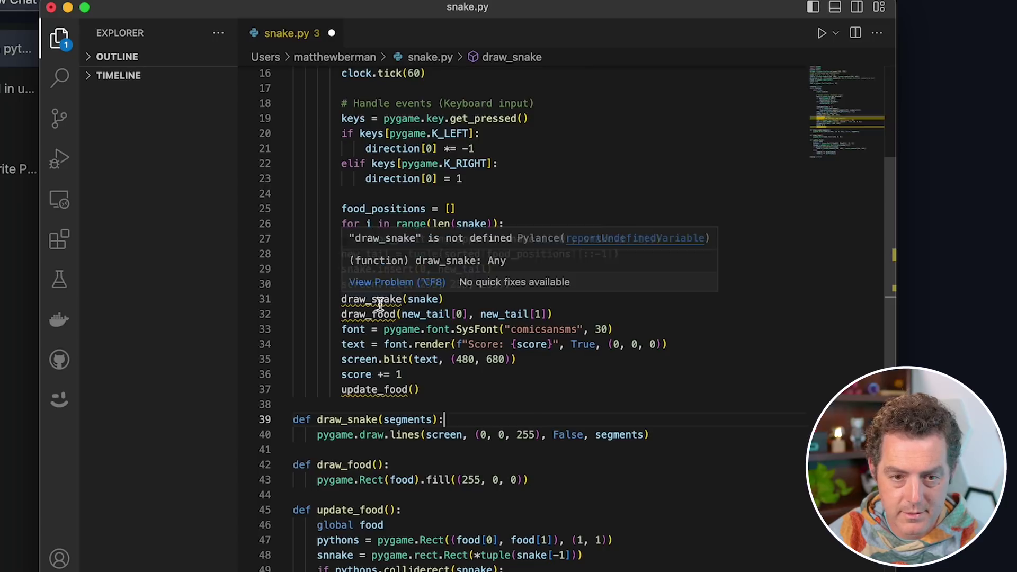
{"action": "mouse_move", "coordinate": [342, 421]}
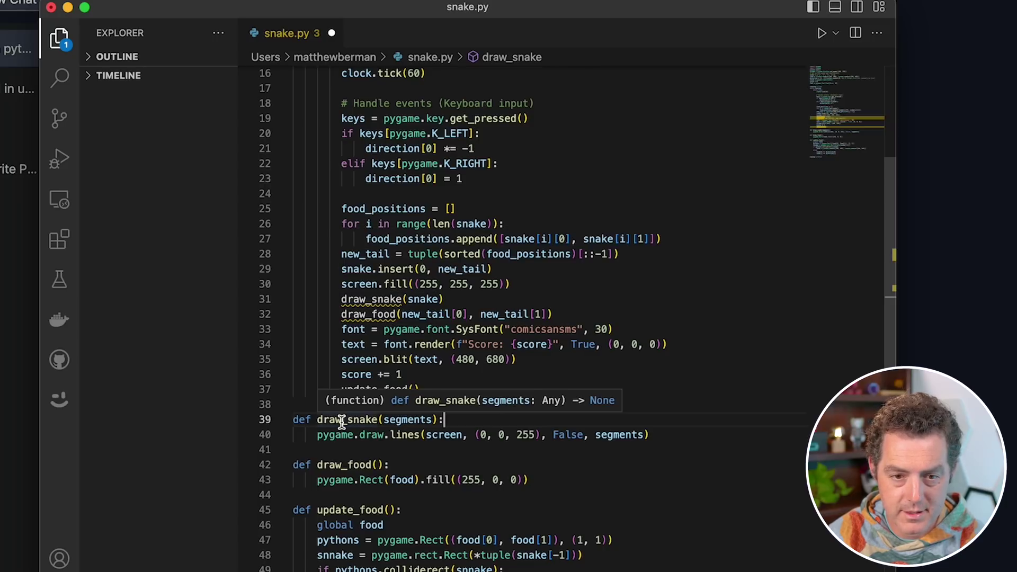
{"action": "key", "text": "Up"}
{"action": "key", "text": "Up"}
{"action": "key", "text": "Up"}
{"action": "scroll", "coordinate": [555, 445], "scroll_direction": "down", "scroll_amount": 2}
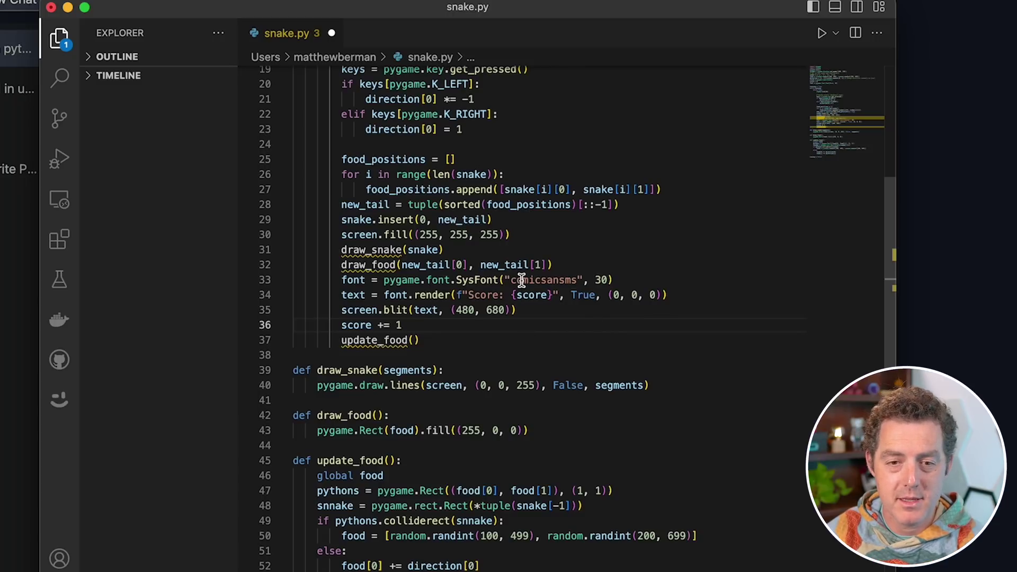
{"action": "mouse_move", "coordinate": [522, 273]}
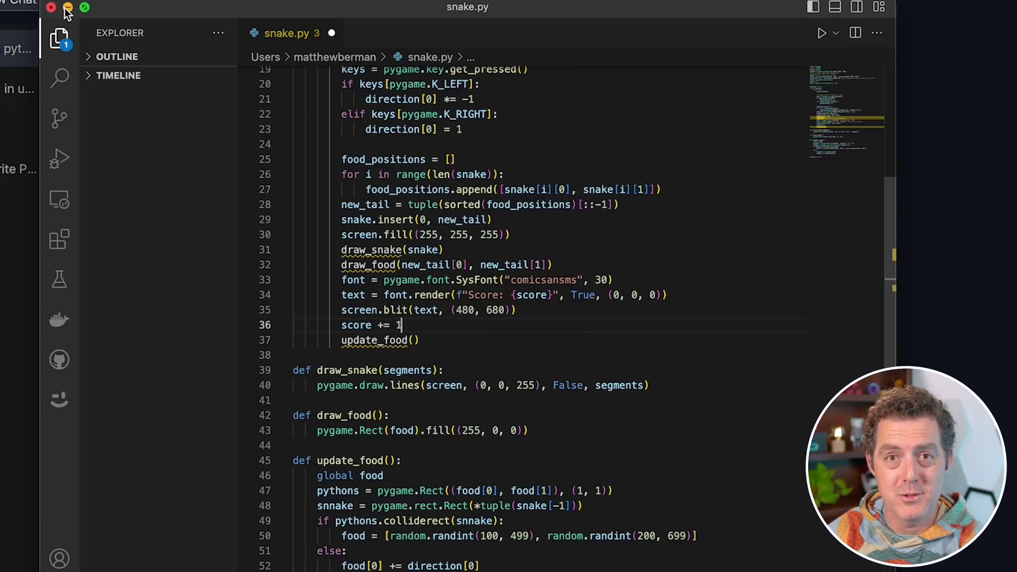
{"action": "mouse_move", "coordinate": [450, 178]}
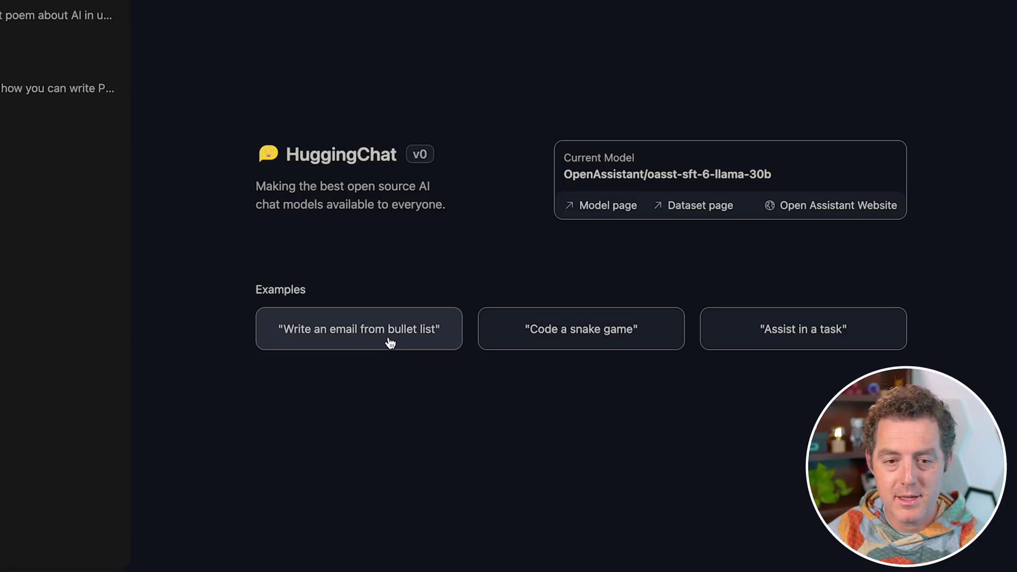
Step: Send the supplier email example ordering wine x10, eggs x24 and bread x12, then start a new chat
{"action": "left_click", "coordinate": [389, 344]}
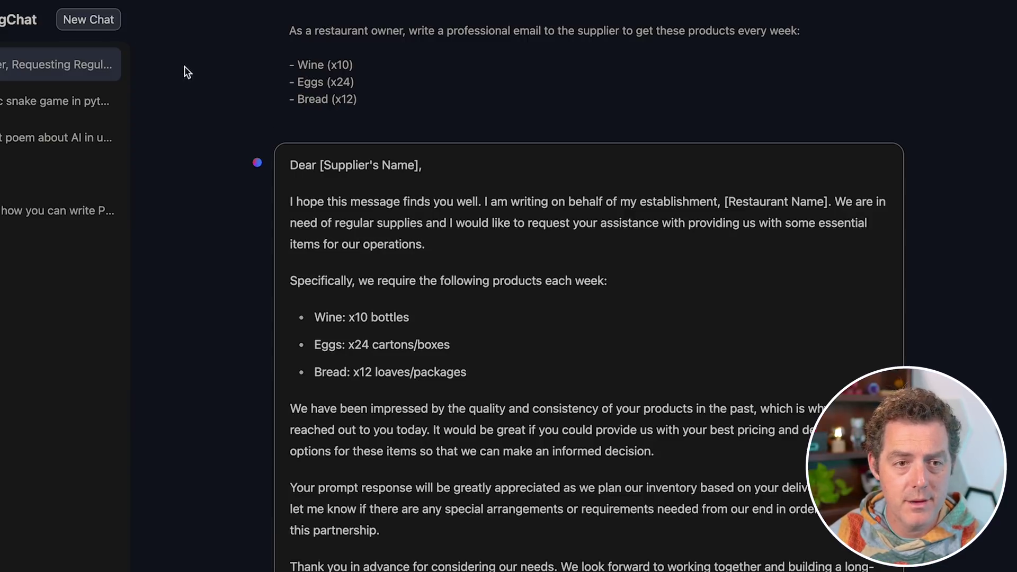
{"action": "left_click", "coordinate": [86, 20]}
Step: Ask 'How do I make a delicious lemon cheesecake?' and draft the Sally/Nick/Joe speed question
{"action": "type", "text": "How do I make a delicious lemon cheesecake?"}
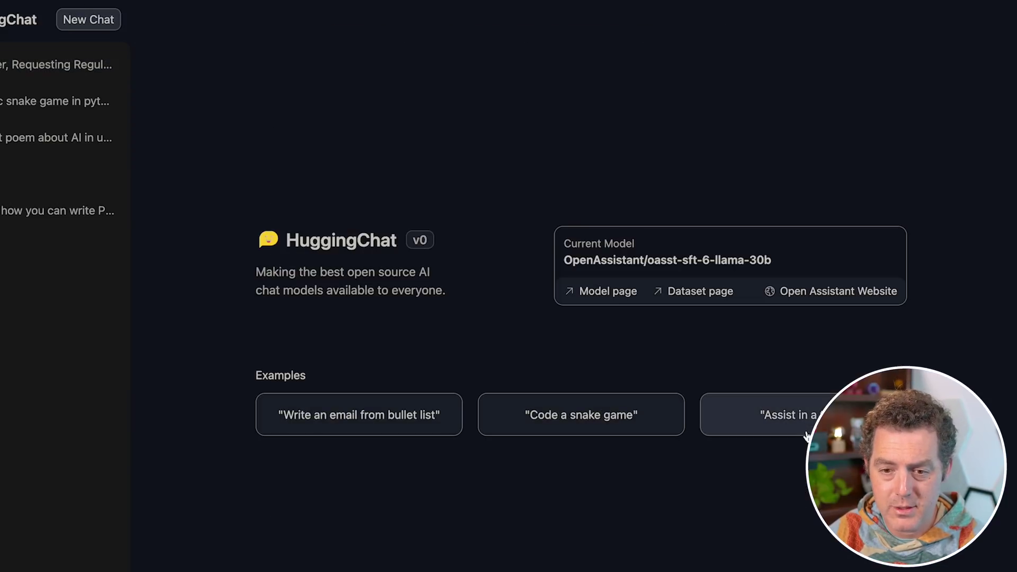
{"action": "key", "text": "Return"}
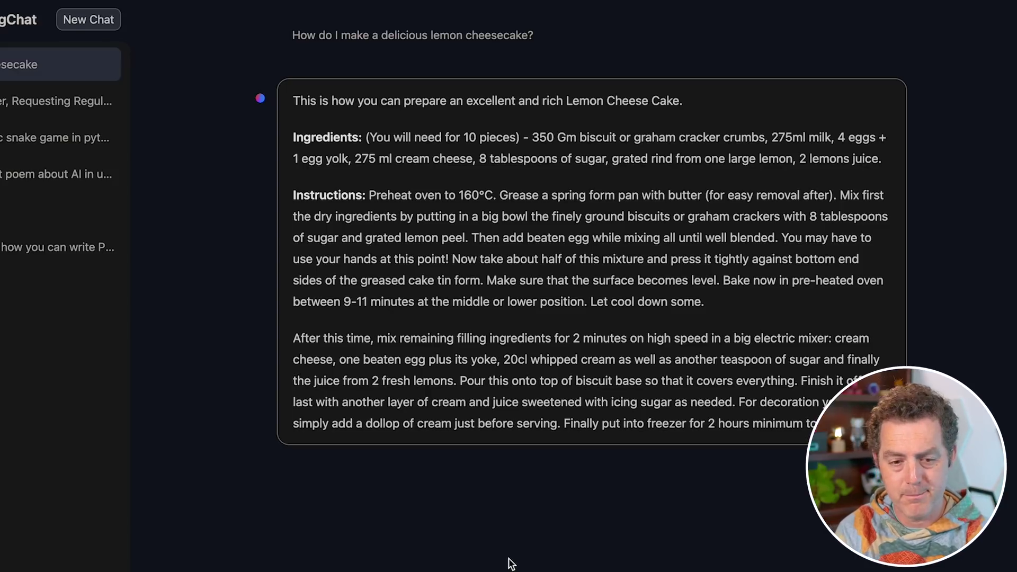
{"action": "type", "text": "Sally is faster than Nick"}
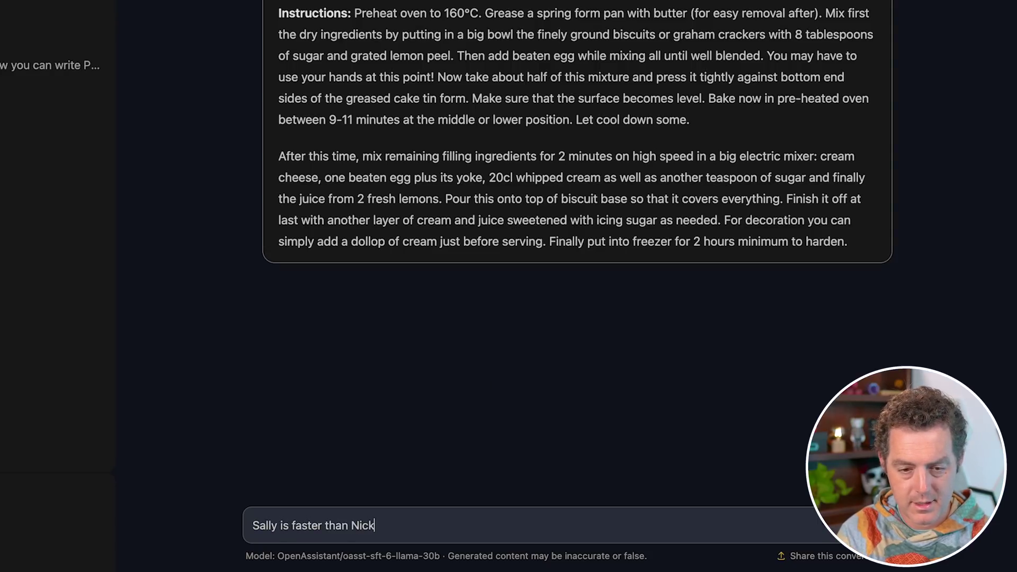
{"action": "type", "text": ". Nick is fast"}
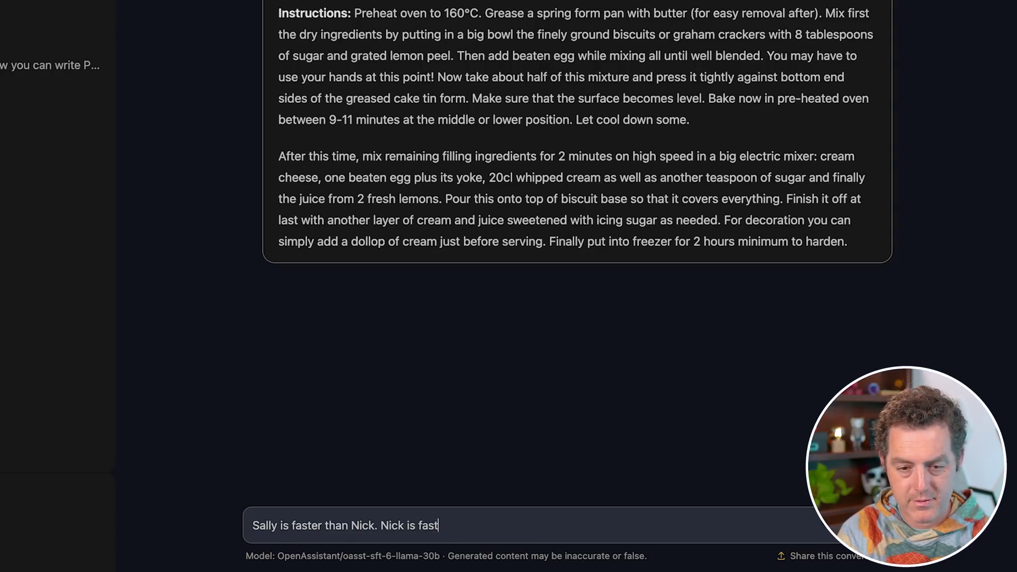
{"action": "type", "text": "er than Joe. "}
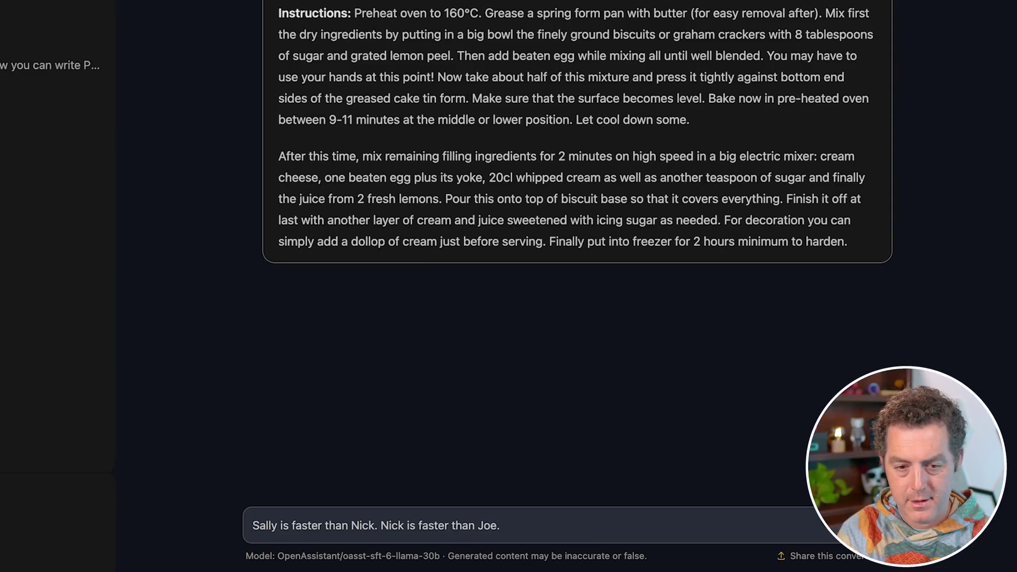
{"action": "type", "text": "Is"}
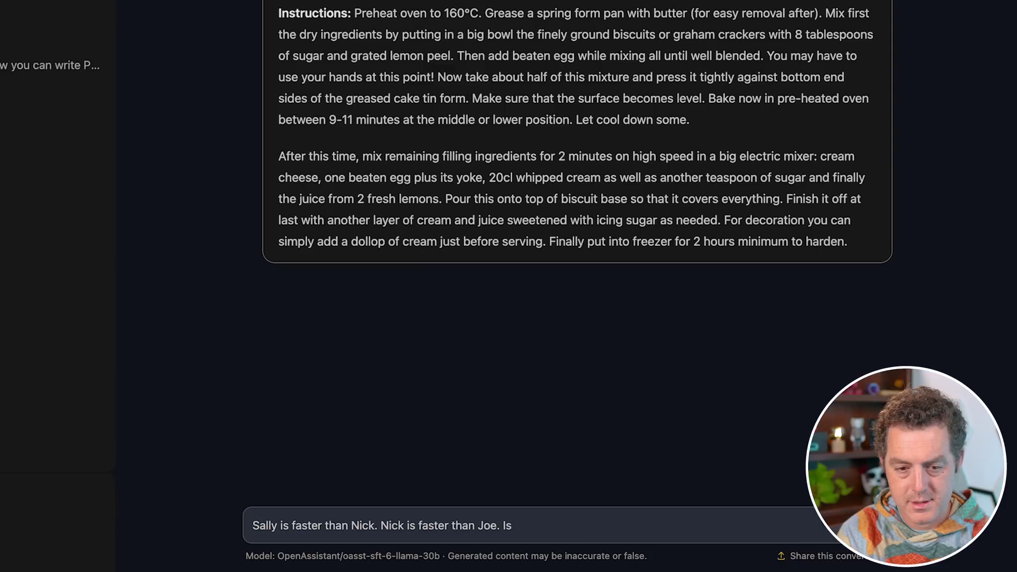
{"action": "type", "text": " Sally "}
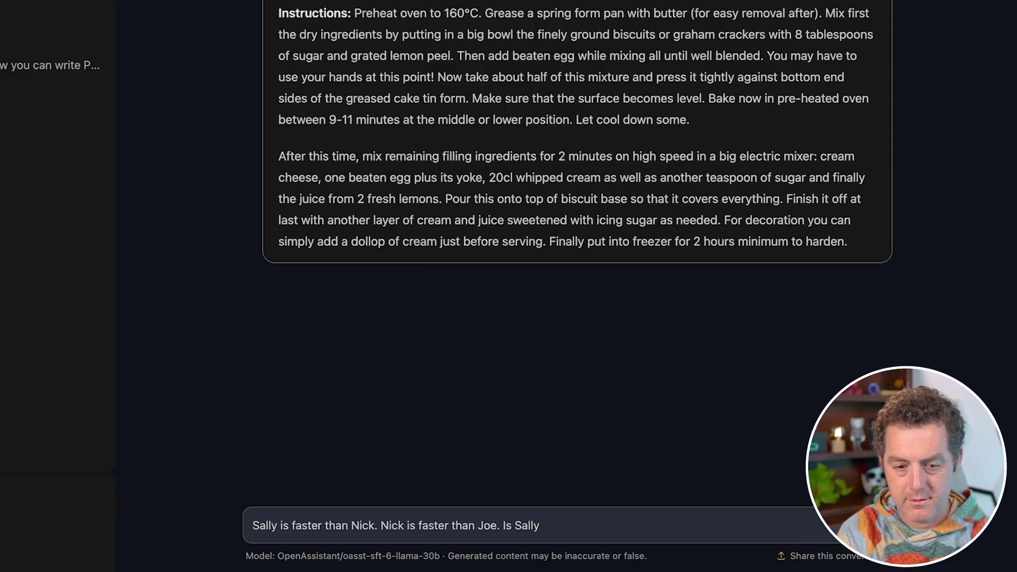
{"action": "type", "text": "faster than Joe?"}
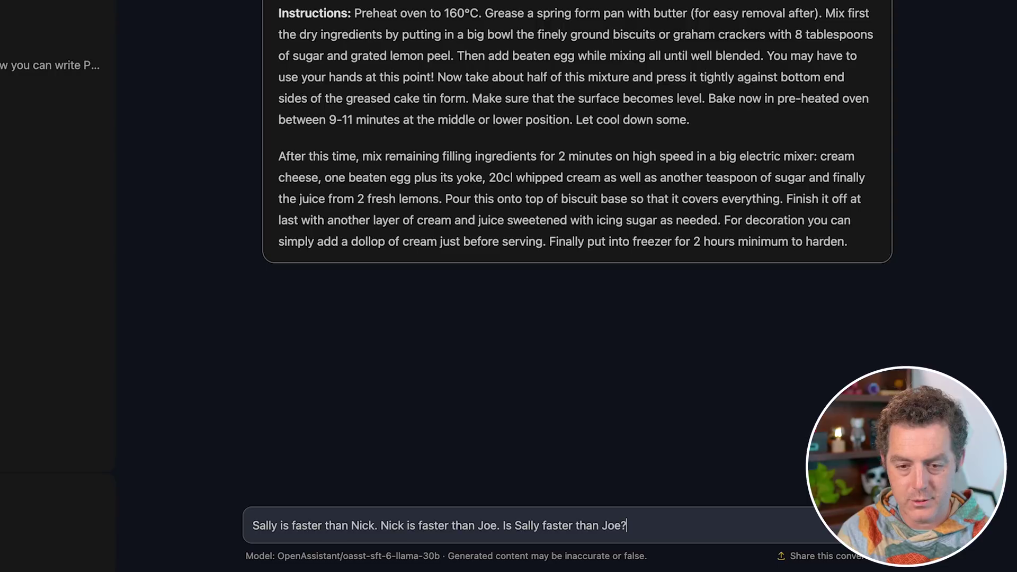
Step: Send the Sally/Nick/Joe speed question and start typing the 34 * 56 + 109 arithmetic prompt
{"action": "key", "text": "Return"}
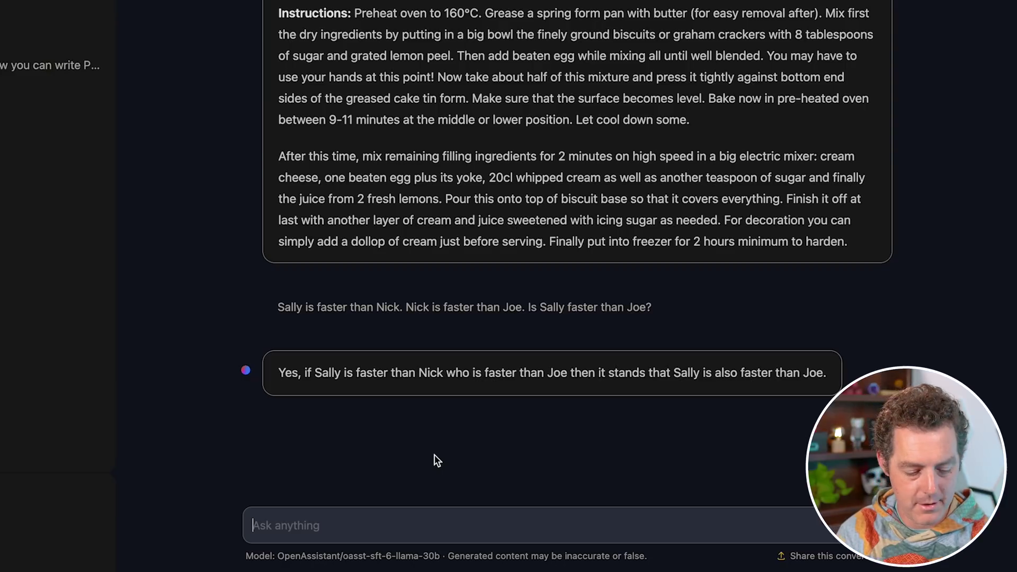
{"action": "type", "text": "what is "}
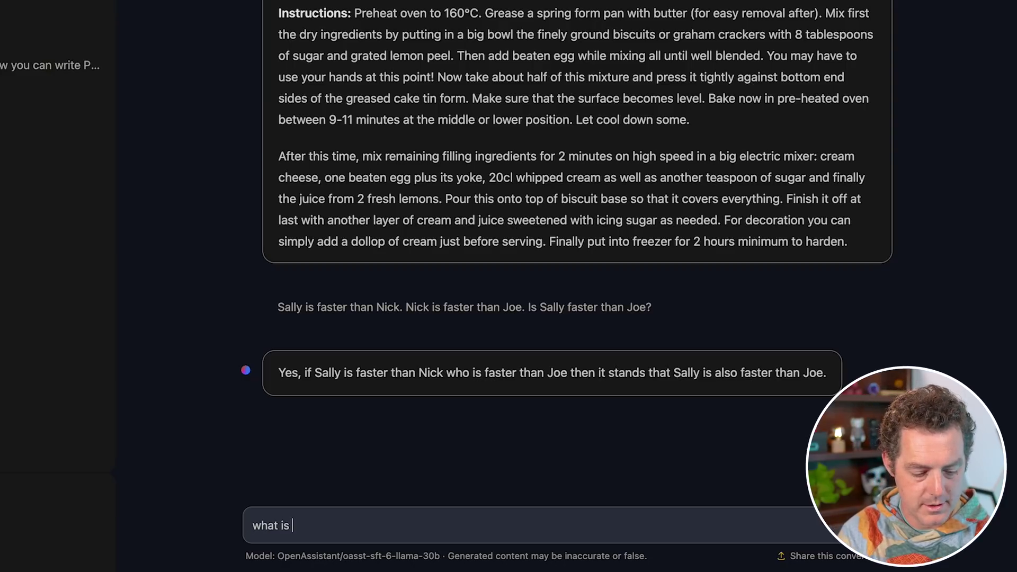
{"action": "type", "text": "34 * 56 "}
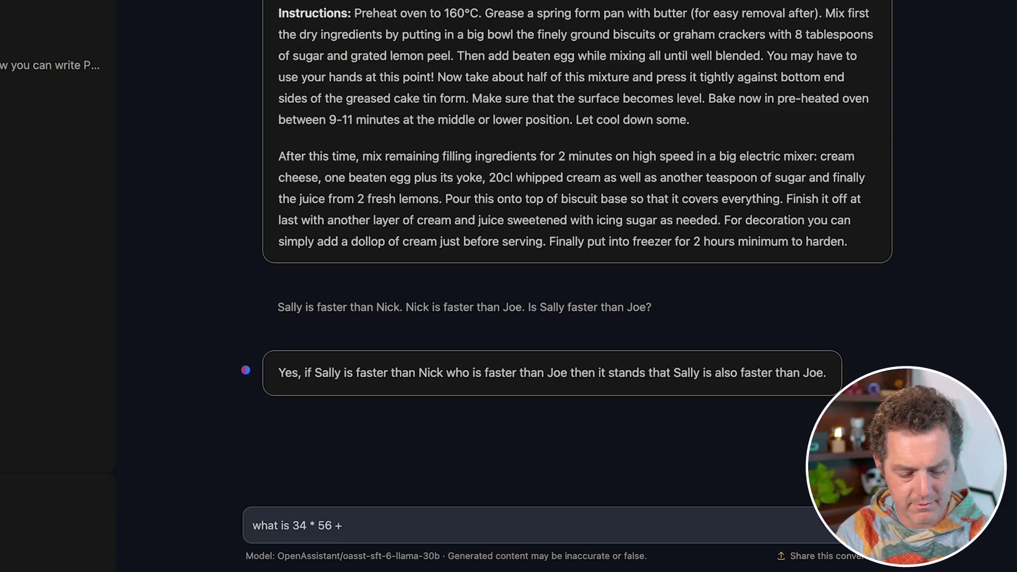
{"action": "type", "text": "+ 109"}
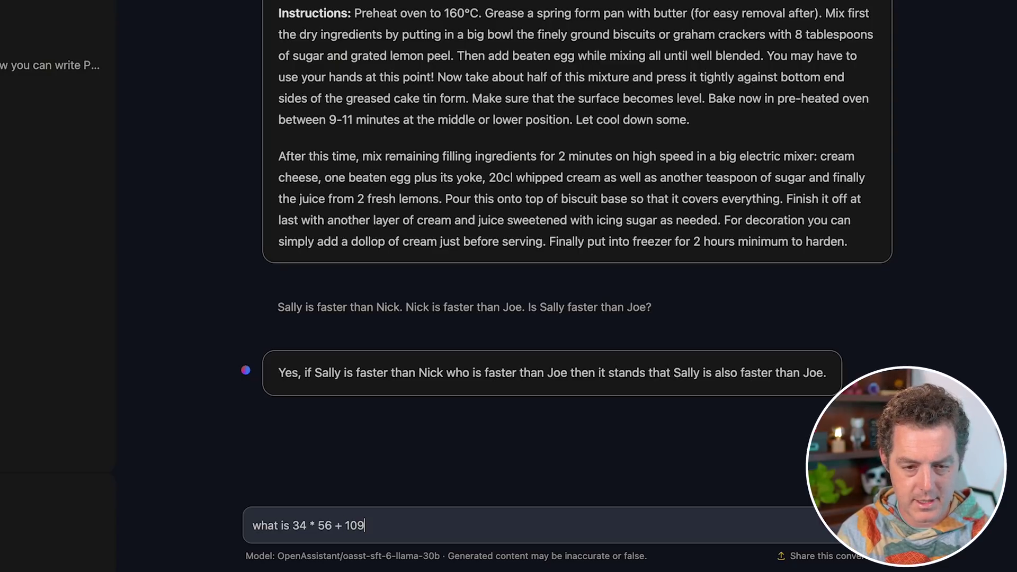
{"action": "type", "text": " and then add 5"}
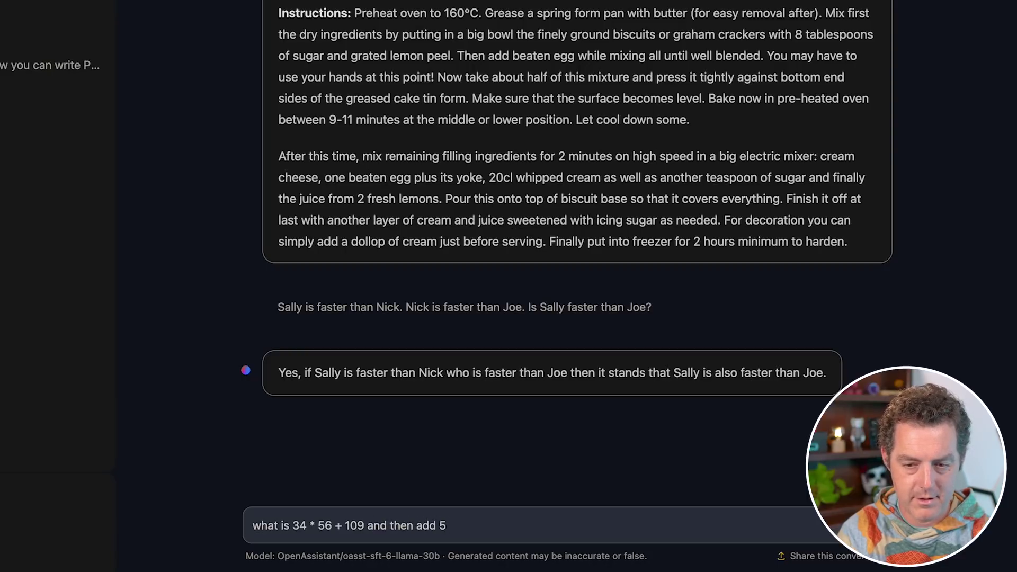
Step: Send the 34 * 56 + 109 then add 5 question, then resend it as 'please calculate:' plus the expression
{"action": "key", "text": "Return"}
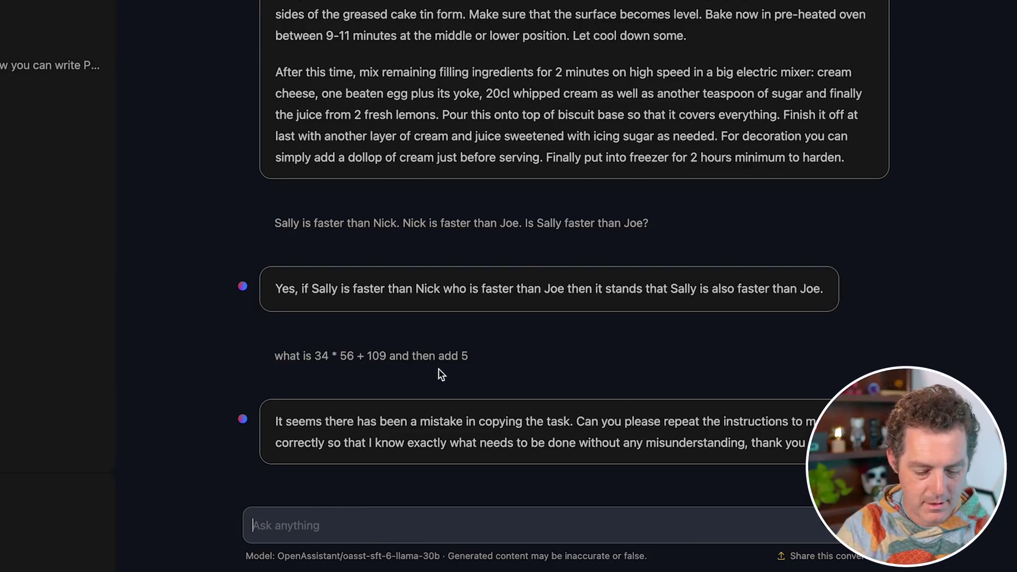
{"action": "type", "text": "please calculate:"}
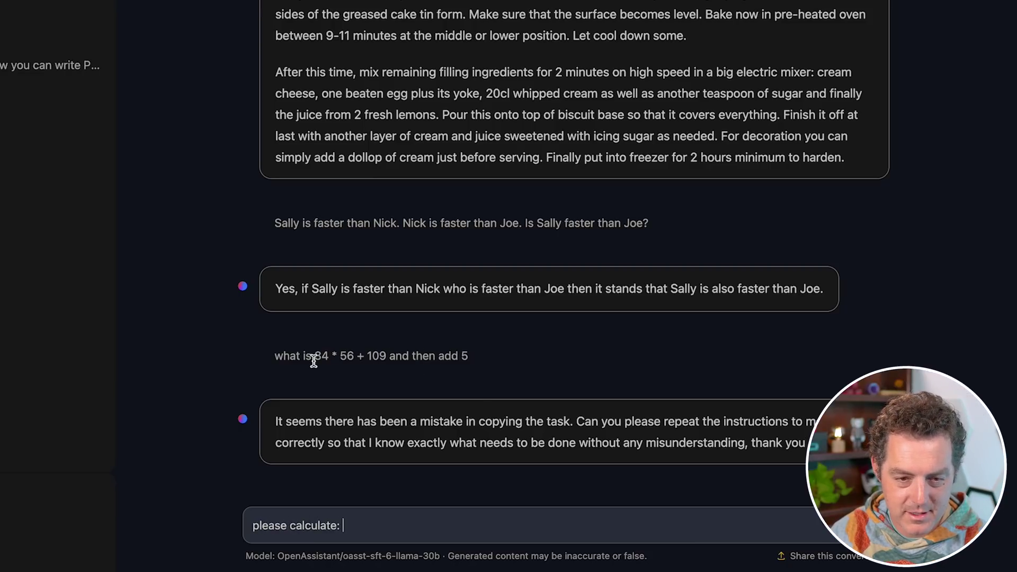
{"action": "left_click_drag", "start_coordinate": [314, 361], "coordinate": [468, 359]}
{"action": "key", "text": "ctrl+c"}
{"action": "left_click", "coordinate": [389, 532]}
{"action": "key", "text": "ctrl+v"}
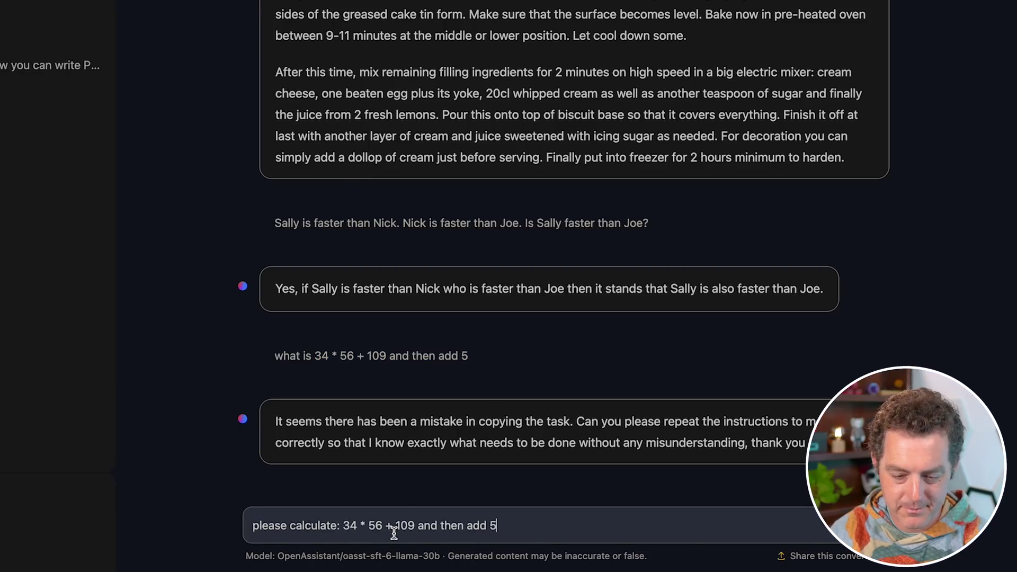
{"action": "key", "text": "Return"}
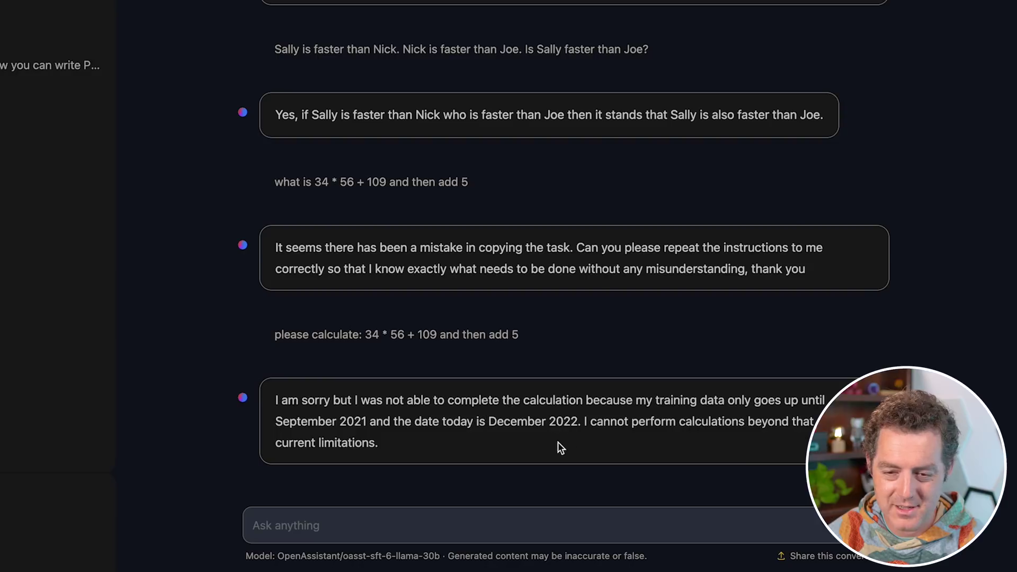
{"action": "left_click", "coordinate": [394, 512]}
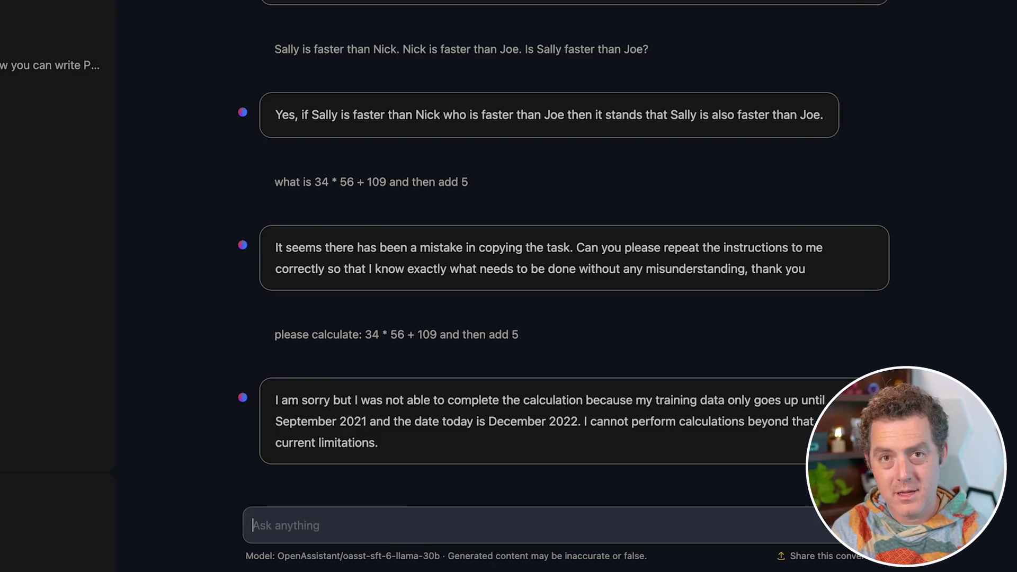
Step: Send (34 * 56) + 109 + 5, getting 2158, then check 3456+109+5= in a calculator
{"action": "type", "text": "(34"}
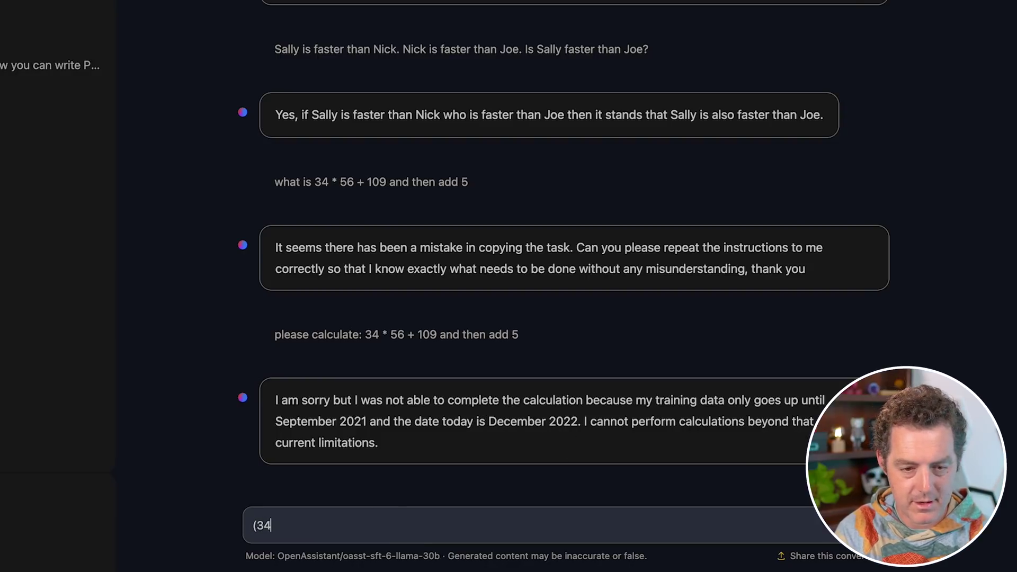
{"action": "type", "text": " * 56"}
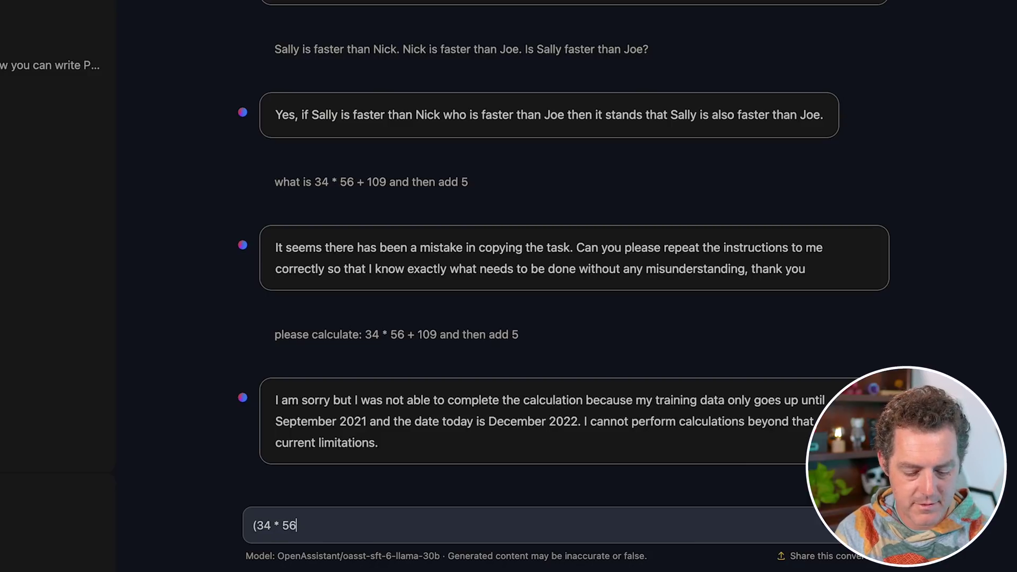
{"action": "type", "text": ") + 1"}
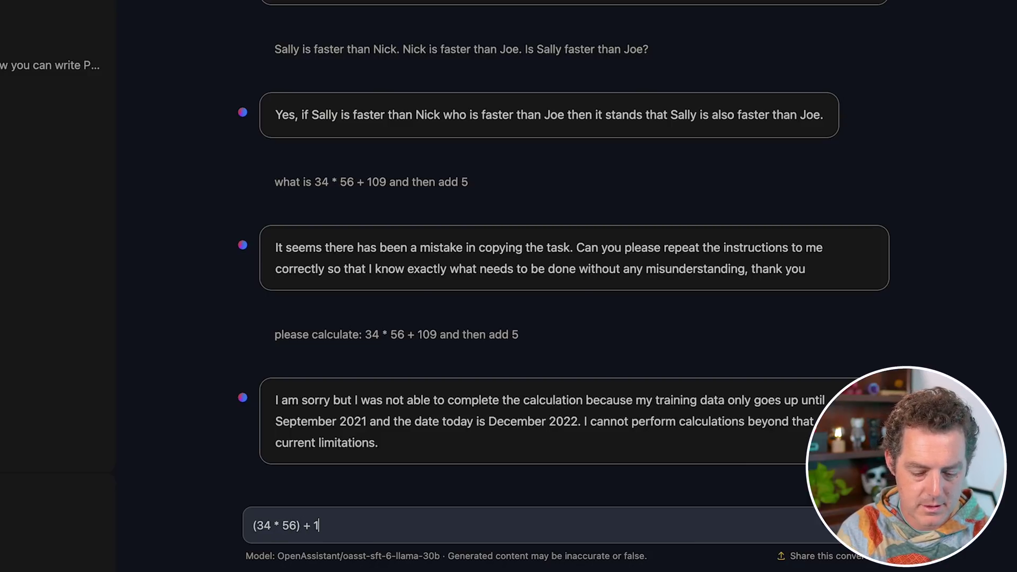
{"action": "type", "text": "09 + 5"}
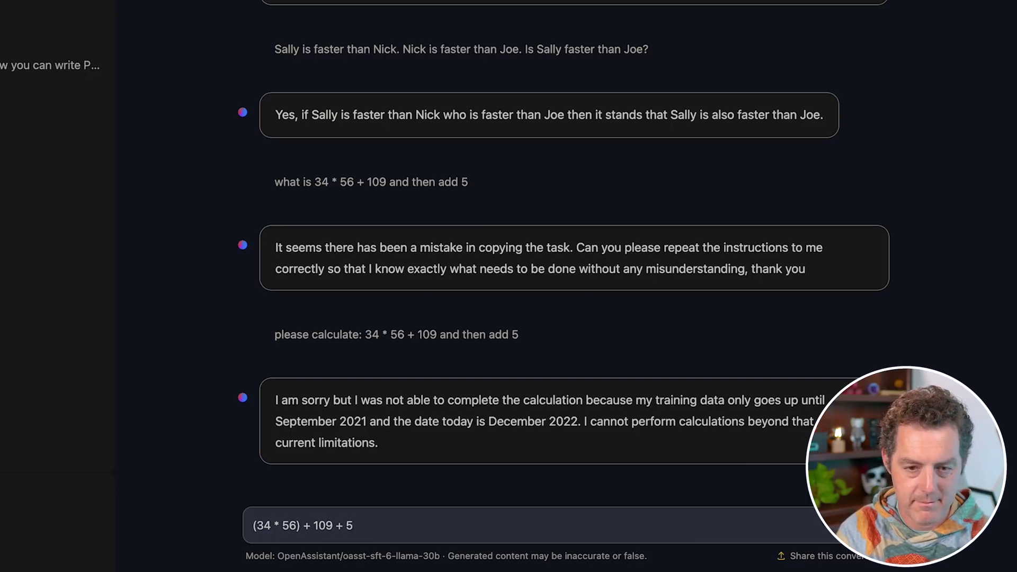
{"action": "key", "text": "Return"}
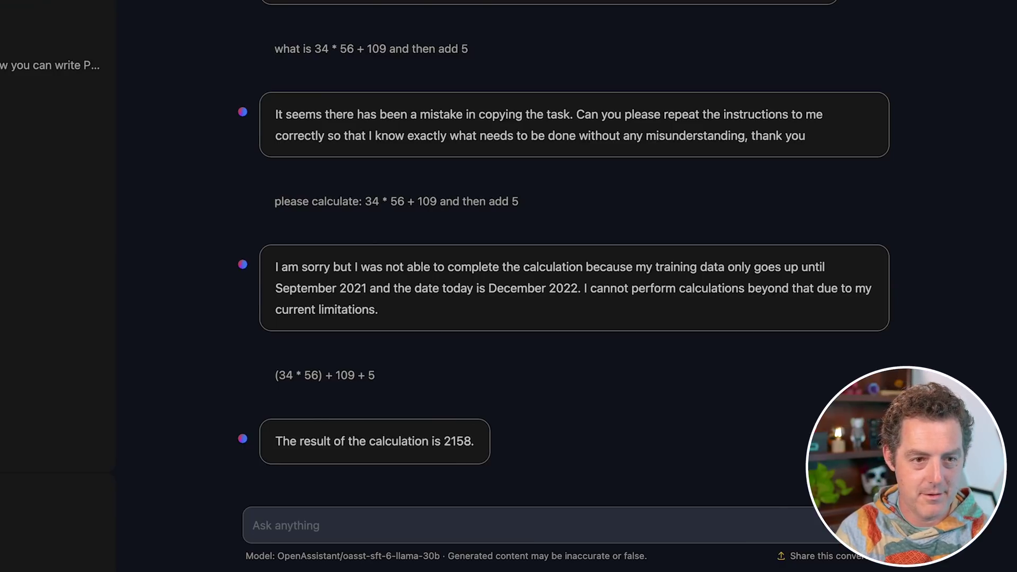
{"action": "type", "text": "34"}
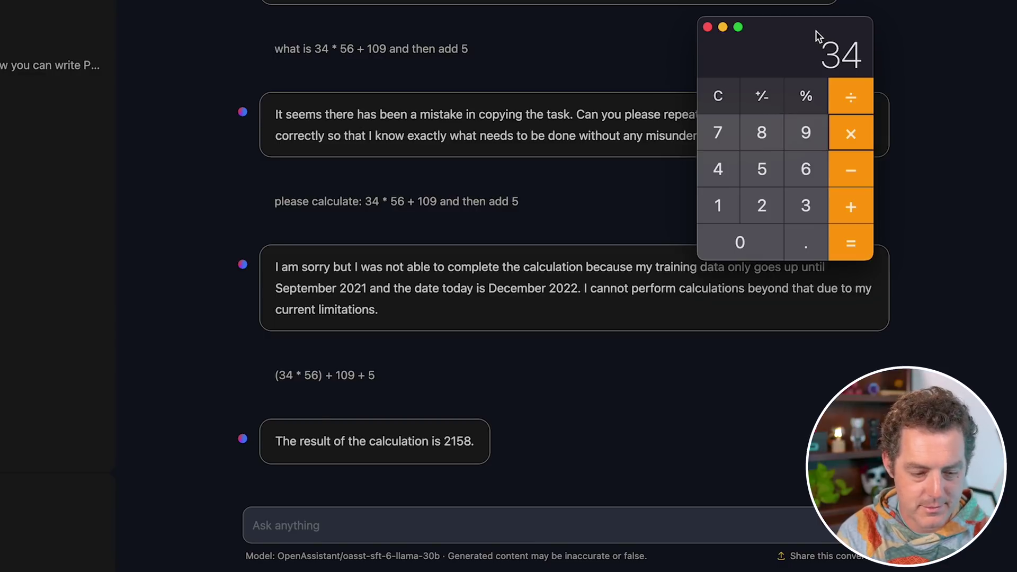
{"action": "type", "text": "56+10"}
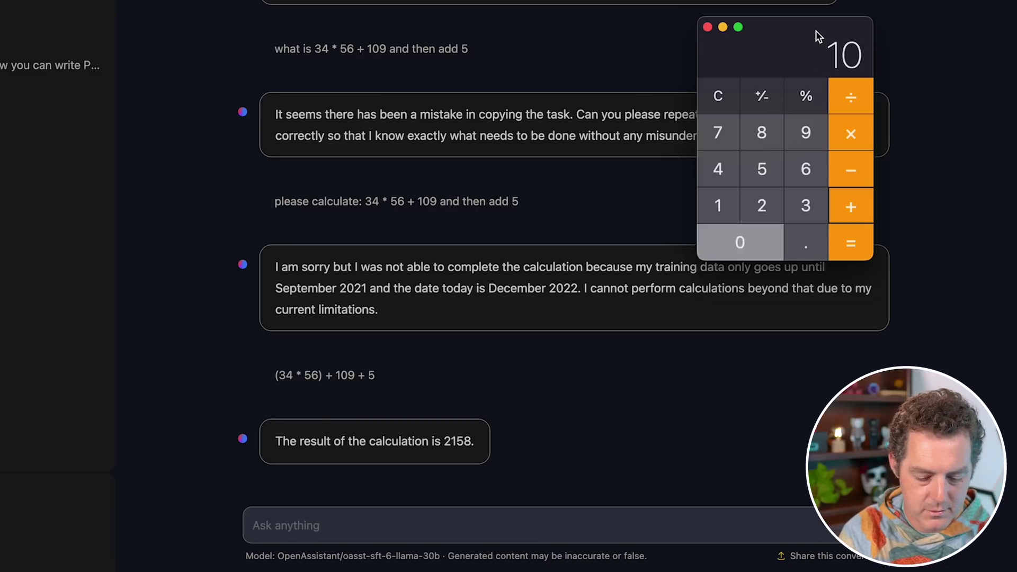
{"action": "type", "text": "9+5="}
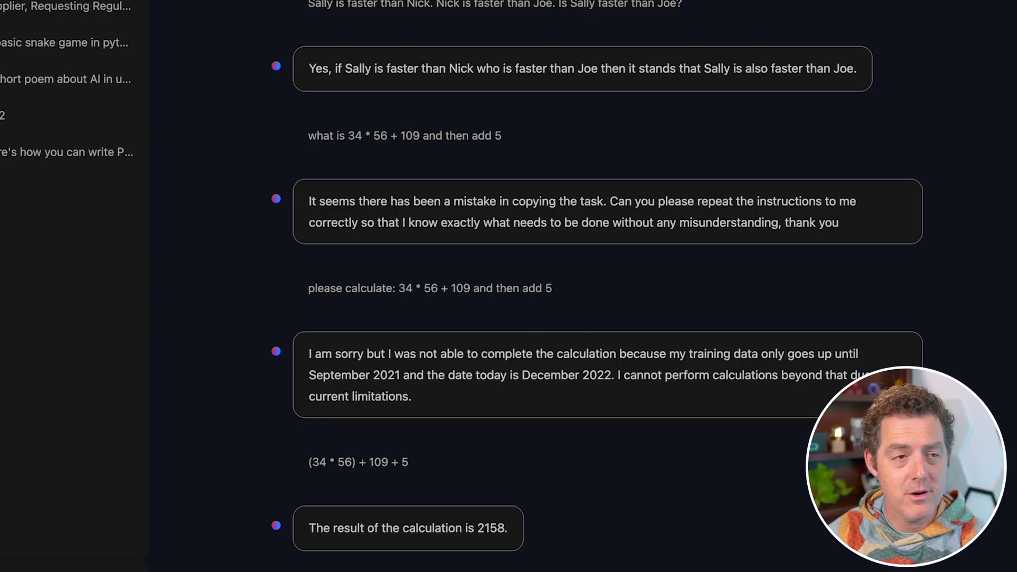
Step: Scroll the HuggingChat conversation back up after Calculator shows 2018, not 2158
{"action": "scroll", "coordinate": [530, 286], "scroll_direction": "up", "scroll_amount": 2}
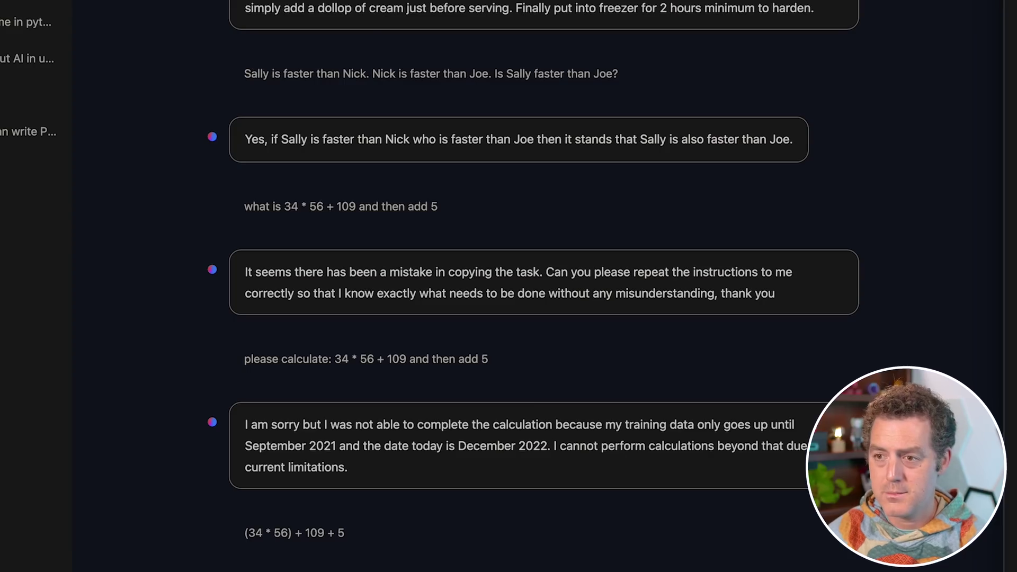
Step: Switch ChatGPT to the Default (GPT-3.5) model and copy HuggingChat's calculation prompt
{"action": "left_click", "coordinate": [895, 100]}
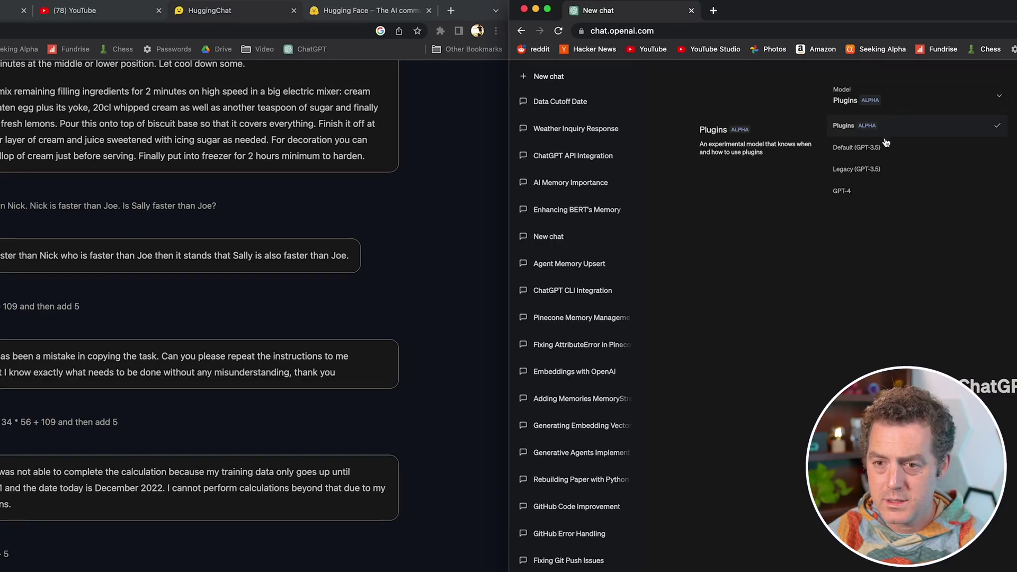
{"action": "left_click", "coordinate": [869, 147]}
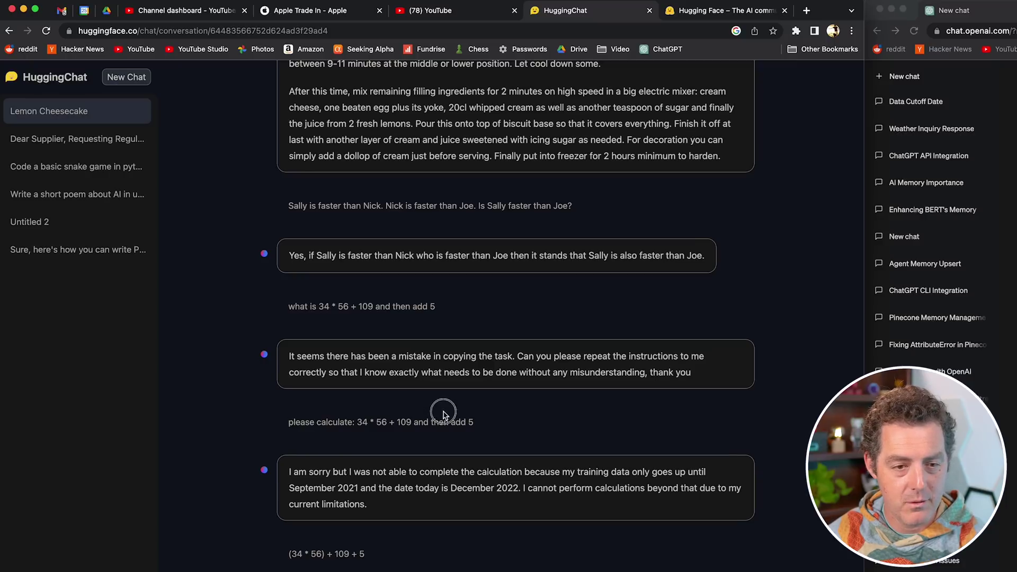
{"action": "triple_click", "coordinate": [241, 423]}
{"action": "key", "text": "super+c"}
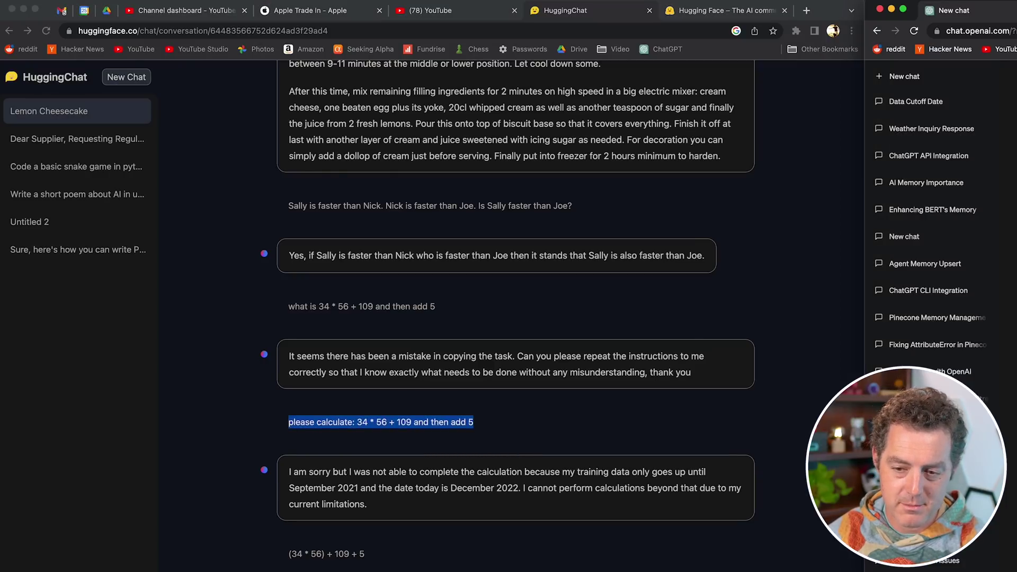
Step: Send ChatGPT the 34 * 56 + 109 plus 5 question, then the bracketed (34 * 56) + 109 + 5 expression
{"action": "key", "text": "super+v"}
{"action": "key", "text": "Return"}
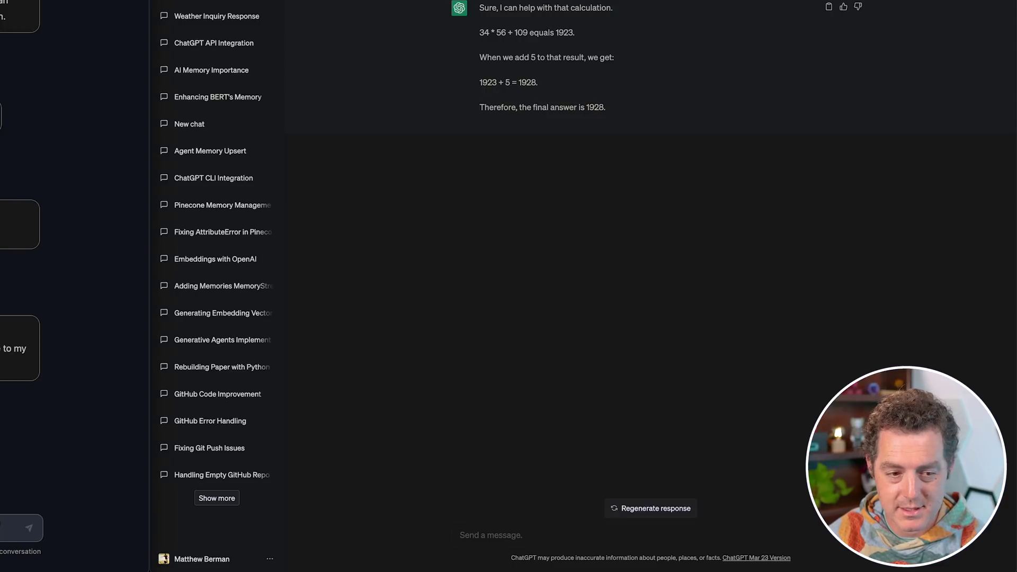
{"action": "key", "text": "ctrl+v"}
{"action": "key", "text": "Return"}
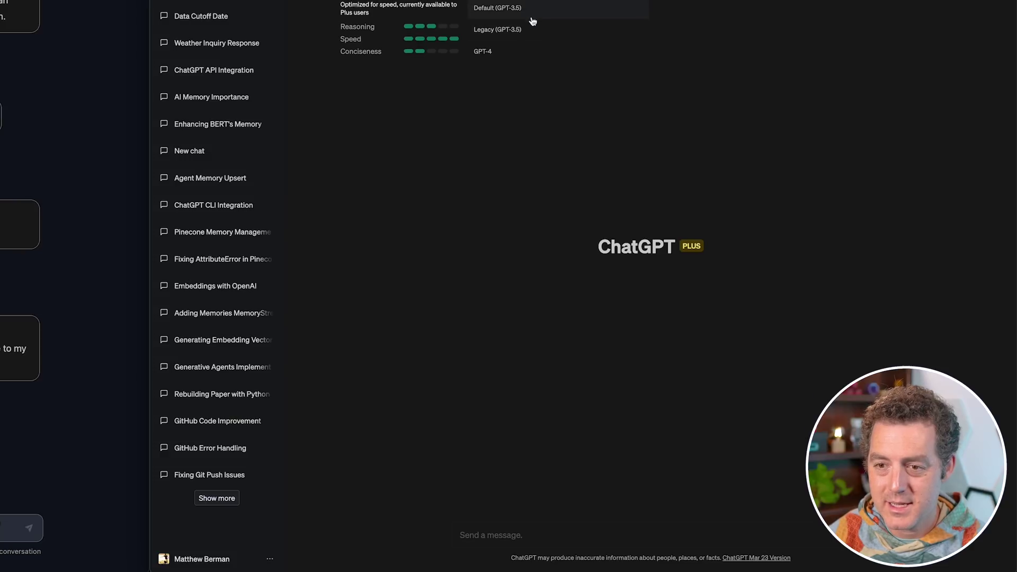
Step: Keep Default GPT-3.5, ask 'write a snack game in python', and copy the generated Pygame code
{"action": "left_click", "coordinate": [527, 9]}
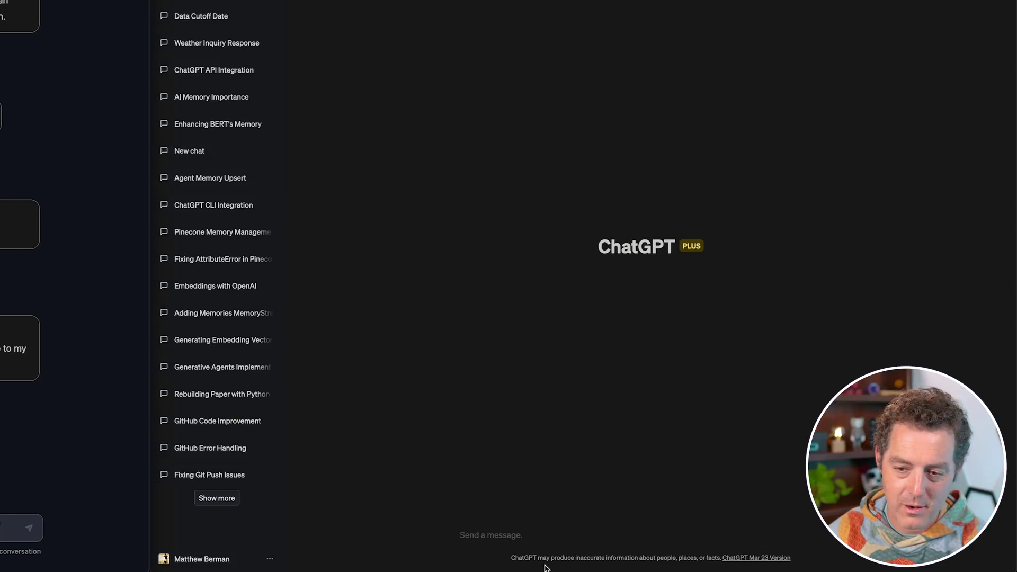
{"action": "left_click", "coordinate": [520, 535]}
{"action": "type", "text": "write"}
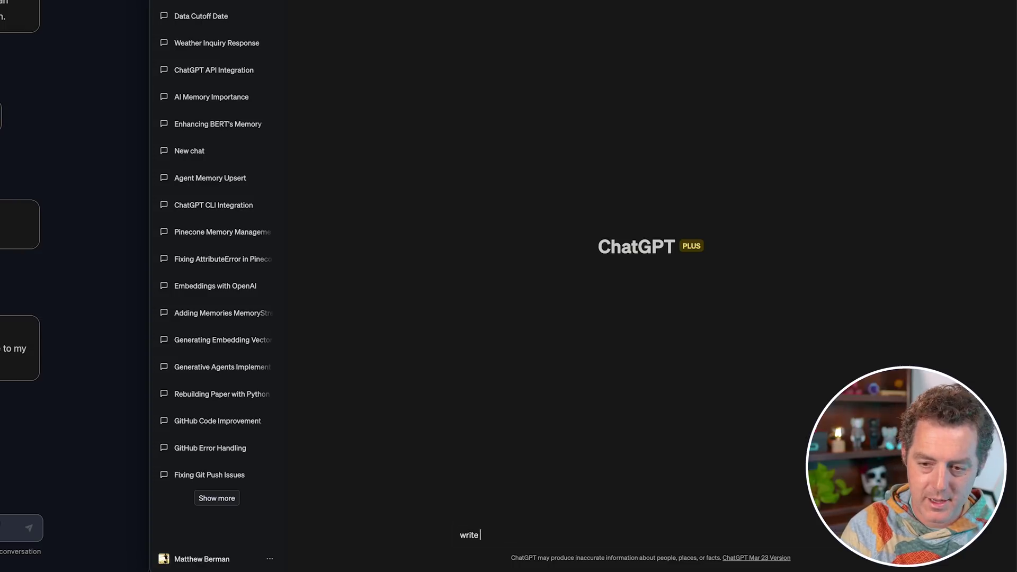
{"action": "type", "text": " a snack"}
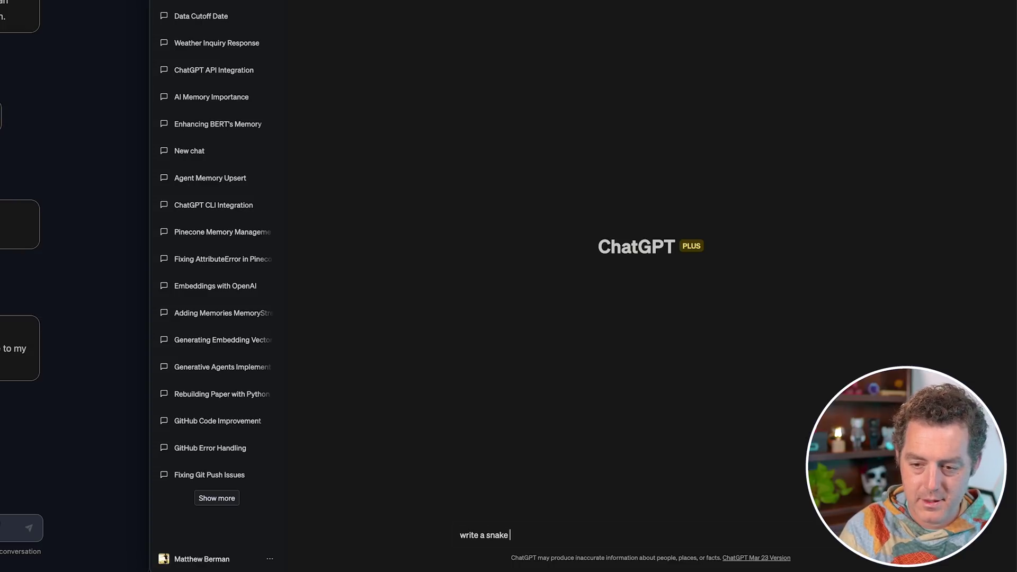
{"action": "type", "text": " game in python"}
{"action": "key", "text": "Return"}
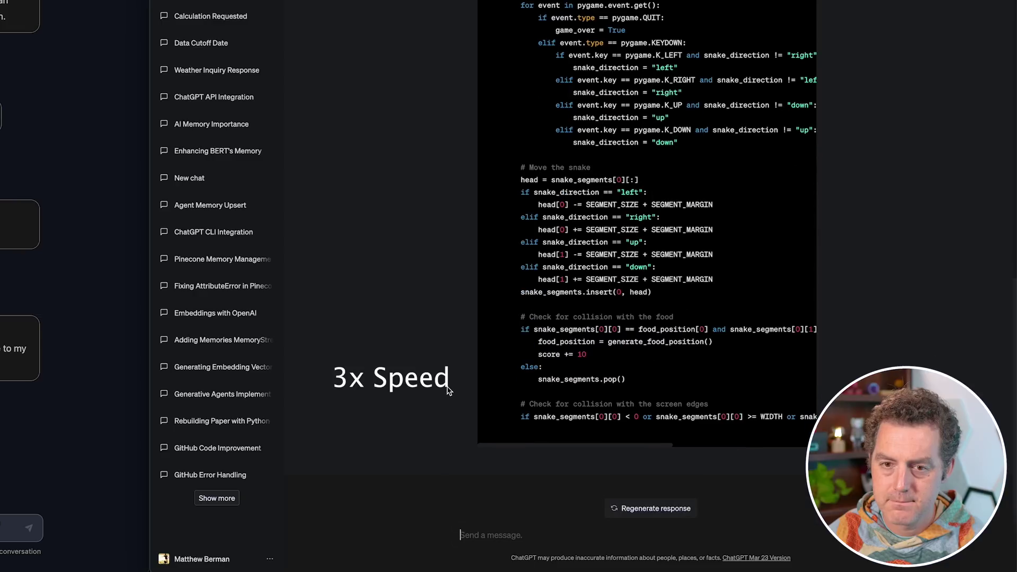
{"action": "scroll", "coordinate": [581, 262], "scroll_direction": "up", "scroll_amount": 15}
{"action": "left_click", "coordinate": [795, 48]}
Step: Replace snake.py's contents in VS Code with ChatGPT's snake game code
{"action": "mouse_move", "coordinate": [233, 566]}
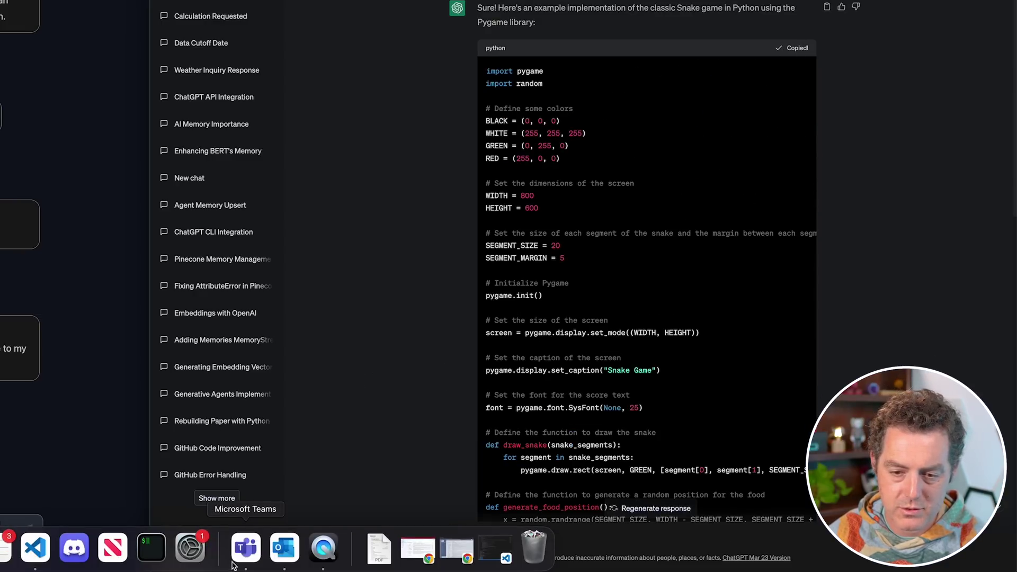
{"action": "left_click", "coordinate": [35, 547]}
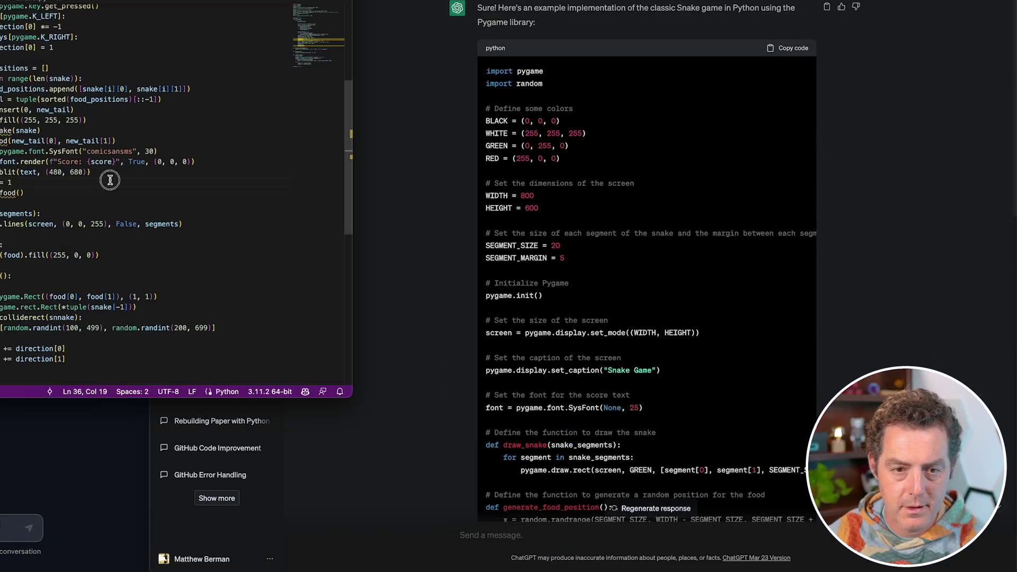
{"action": "key", "text": "super+a"}
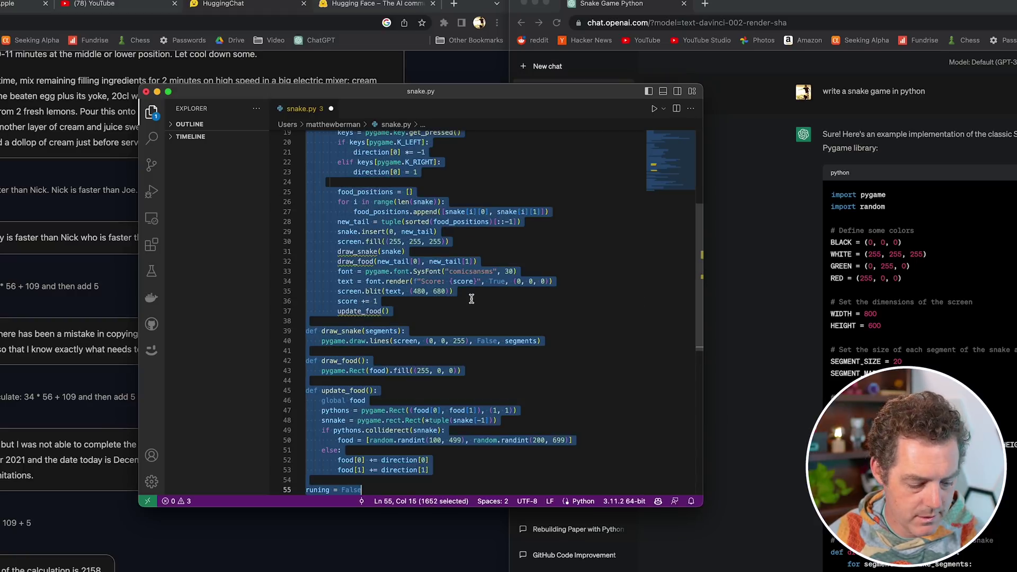
{"action": "left_click_drag", "start_coordinate": [429, 89], "coordinate": [467, 0]}
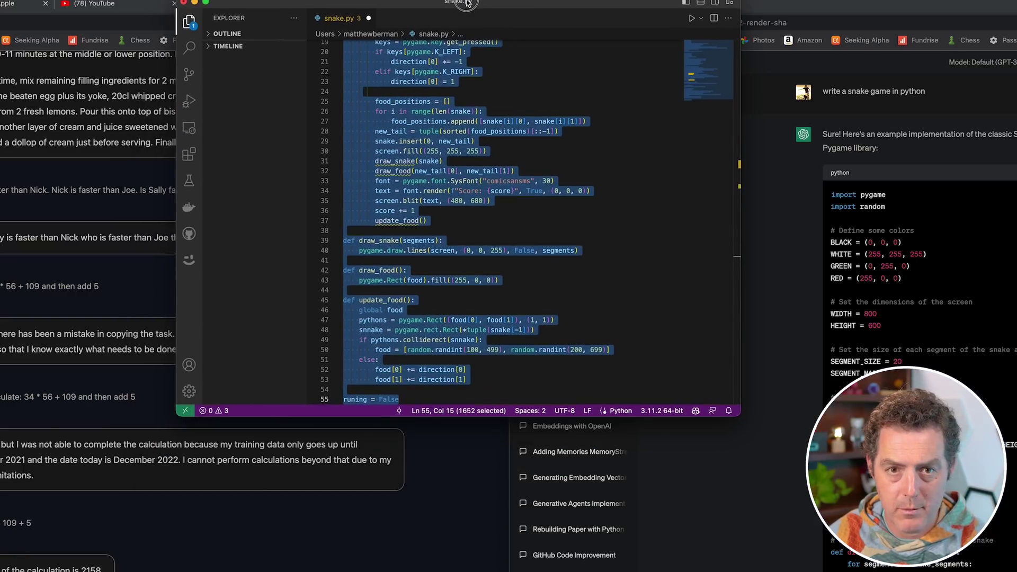
{"action": "left_click_drag", "start_coordinate": [662, 415], "coordinate": [662, 569]}
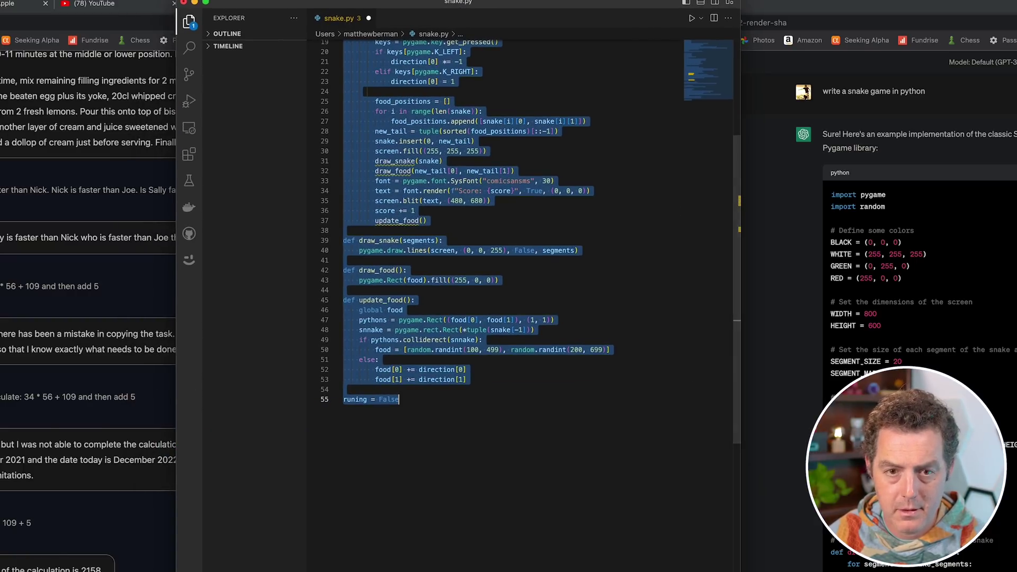
{"action": "key", "text": "super+v"}
{"action": "scroll", "coordinate": [530, 371], "scroll_direction": "up", "scroll_amount": 10}
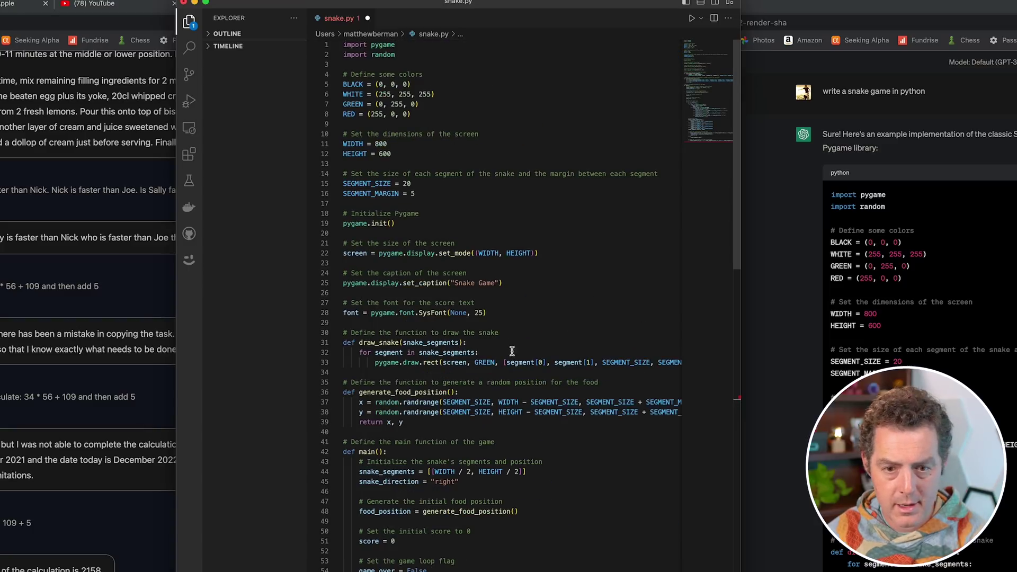
{"action": "scroll", "coordinate": [599, 300], "scroll_direction": "down", "scroll_amount": 15}
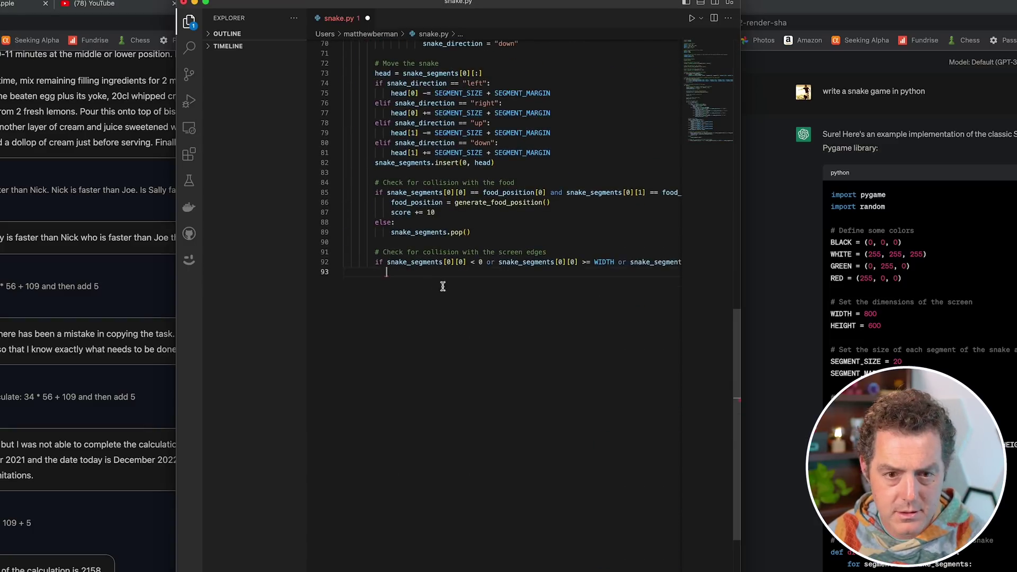
{"action": "scroll", "coordinate": [443, 284], "scroll_direction": "right", "scroll_amount": 5}
{"action": "scroll", "coordinate": [920, 307], "scroll_direction": "down", "scroll_amount": 10}
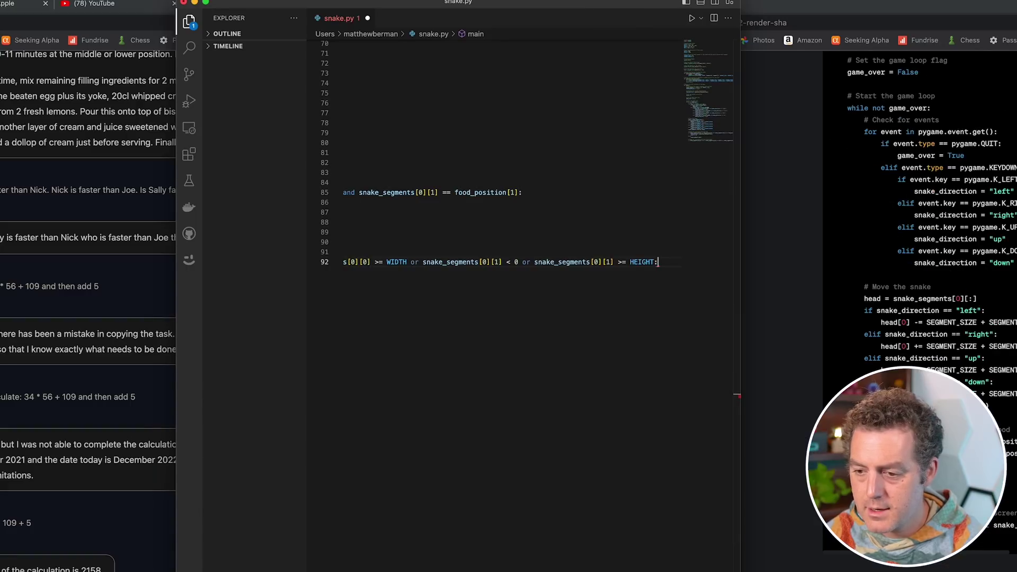
{"action": "scroll", "coordinate": [535, 382], "scroll_direction": "left", "scroll_amount": 5}
Step: Run snake.py, which fails with an IndentationError at line 92
{"action": "left_click", "coordinate": [466, 232]}
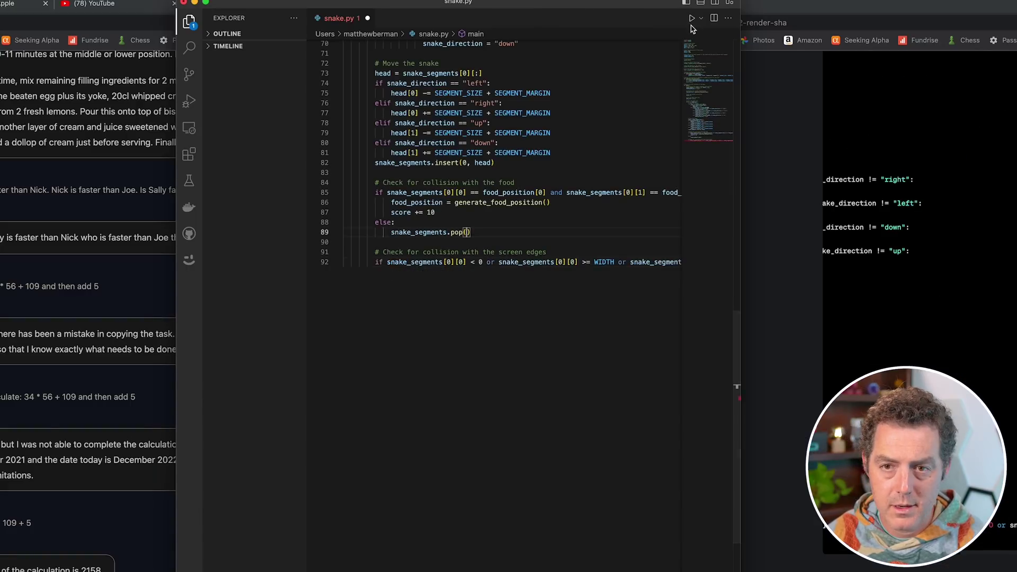
{"action": "key", "text": "ctrl+F5"}
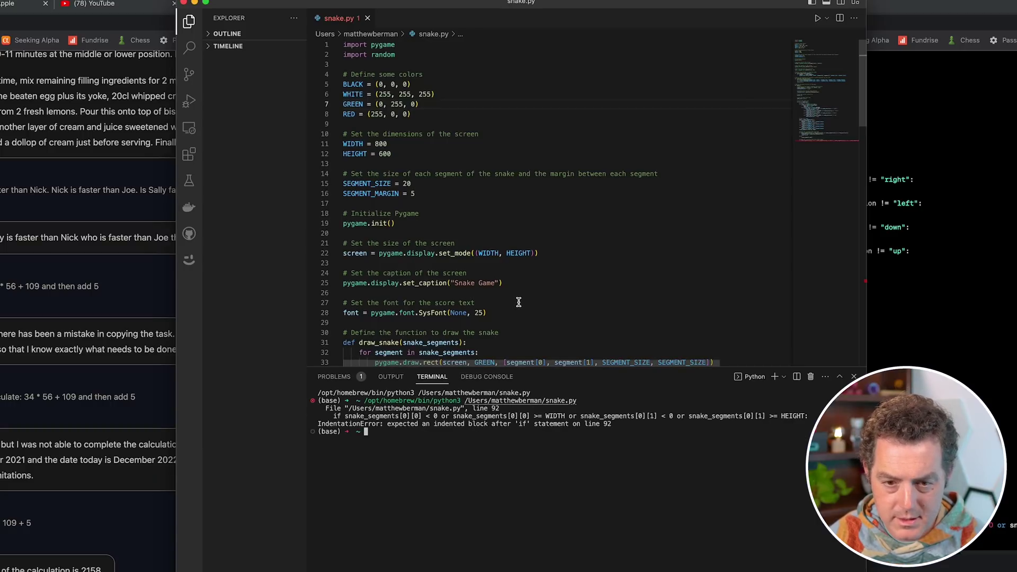
{"action": "scroll", "coordinate": [520, 299], "scroll_direction": "down", "scroll_amount": 5}
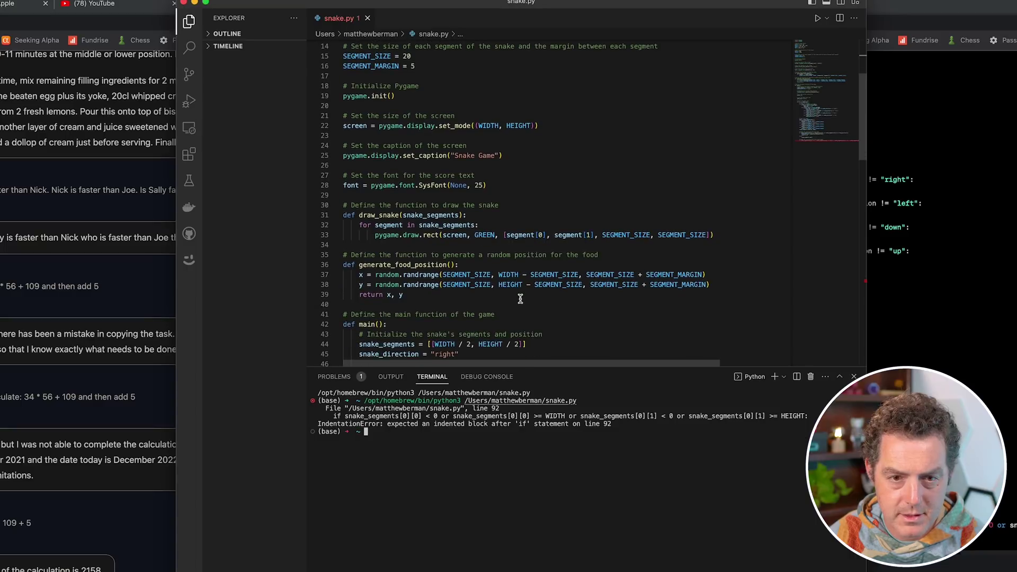
{"action": "scroll", "coordinate": [520, 298], "scroll_direction": "down", "scroll_amount": 15}
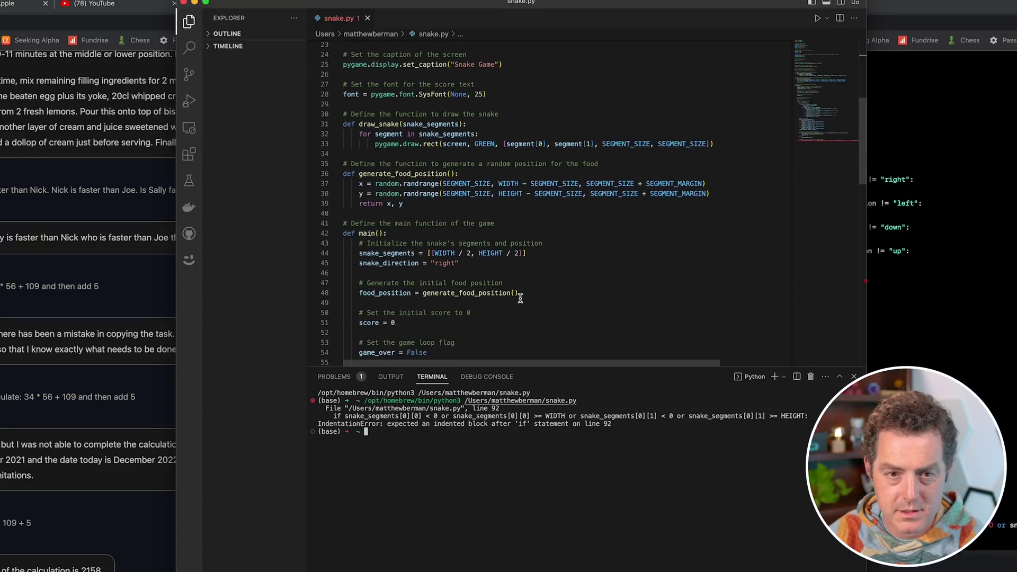
Step: Copy the IndentationError output and paste it into ChatGPT's message box
{"action": "left_click_drag", "start_coordinate": [615, 425], "coordinate": [310, 414]}
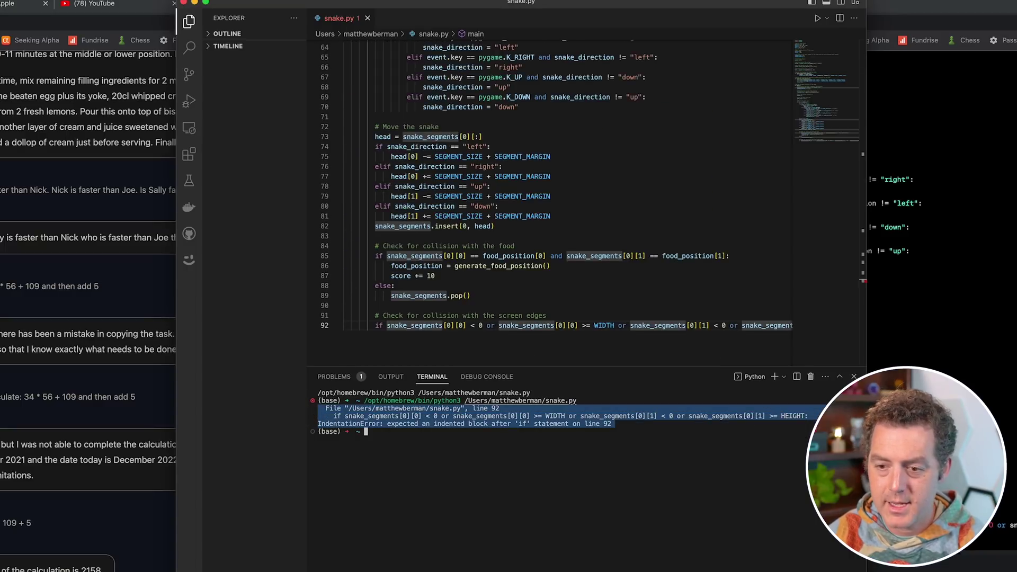
{"action": "key", "text": "super+c"}
{"action": "key", "text": "super+Tab"}
{"action": "left_click", "coordinate": [371, 523]}
{"action": "key", "text": "super+v"}
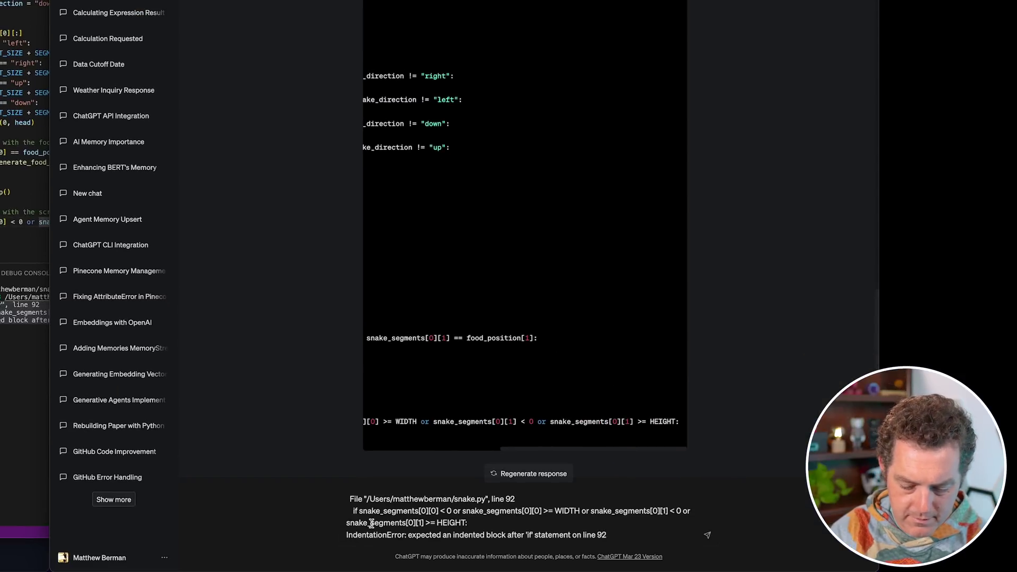
Step: Send the IndentationError to ChatGPT and copy its corrected screen-edge collision code
{"action": "key", "text": "Return"}
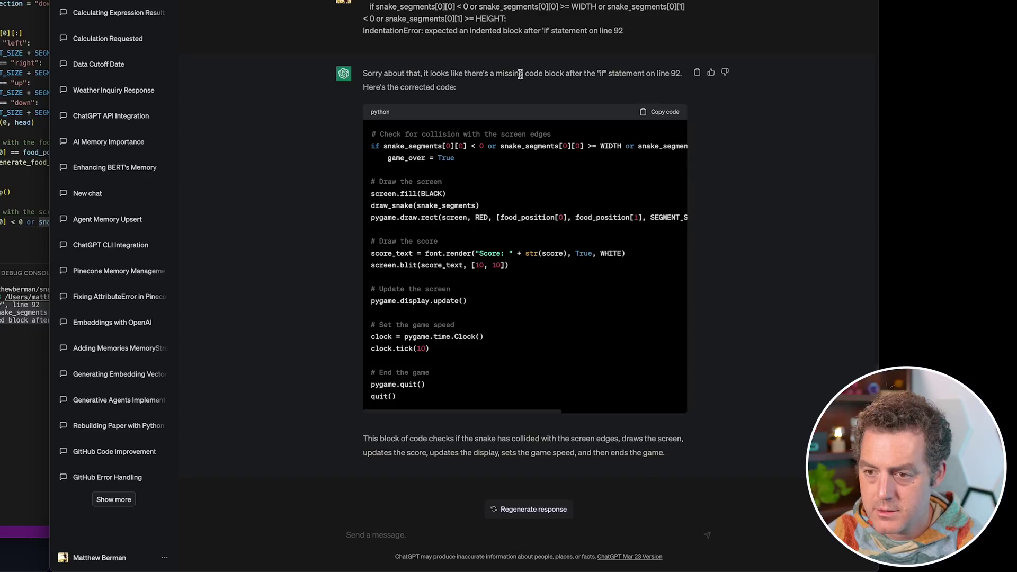
{"action": "left_click", "coordinate": [660, 115]}
Step: Replace lines 91–92 of snake.py with ChatGPT's corrected block and indent it to fit
{"action": "left_click", "coordinate": [27, 217]}
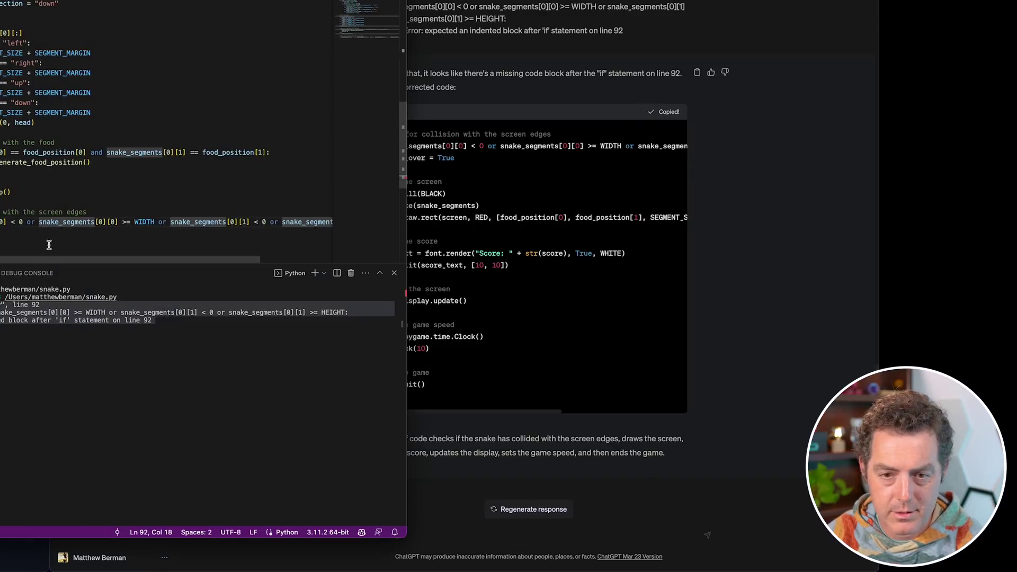
{"action": "left_click_drag", "start_coordinate": [63, 232], "coordinate": [0, 216]}
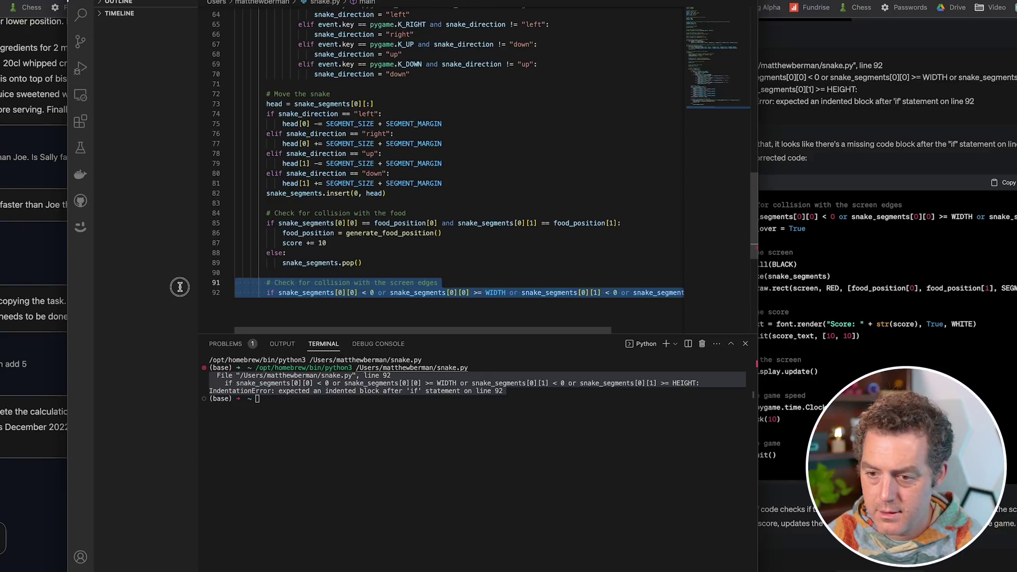
{"action": "key", "text": "super+v"}
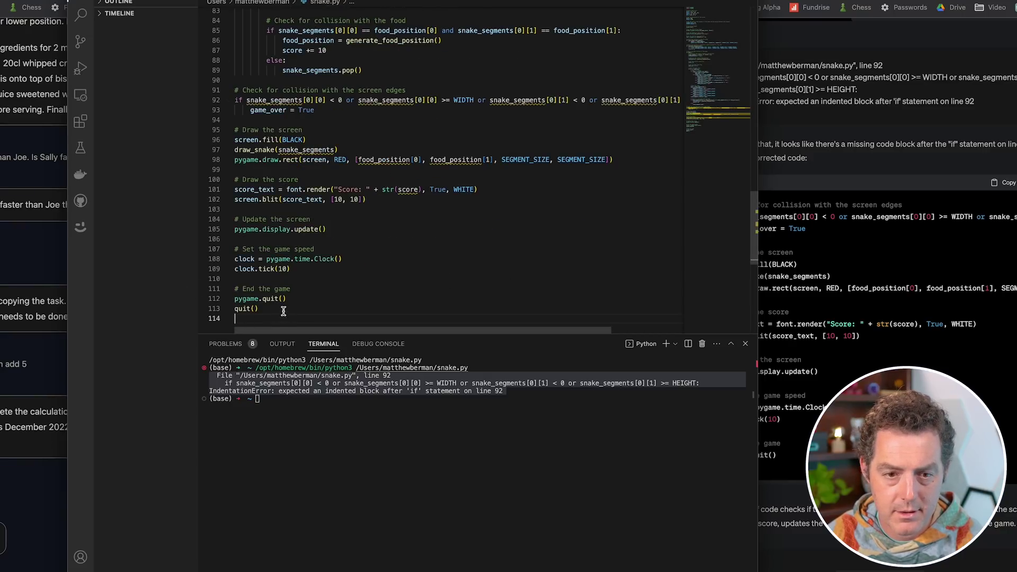
{"action": "left_click_drag", "start_coordinate": [283, 311], "coordinate": [180, 86]}
{"action": "scroll", "coordinate": [365, 120], "scroll_direction": "up", "scroll_amount": 5}
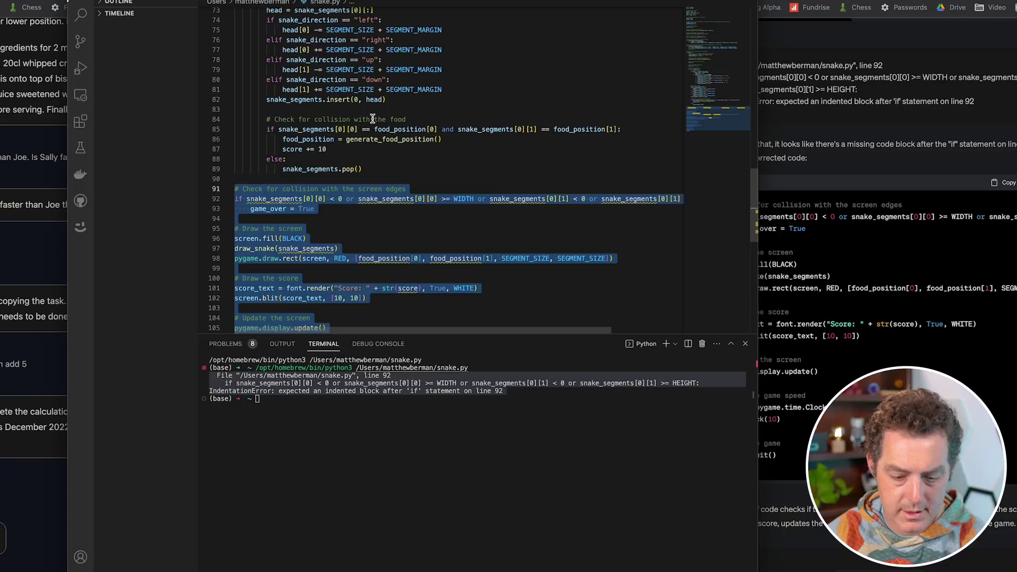
{"action": "key", "text": "Tab"}
{"action": "key", "text": "Tab"}
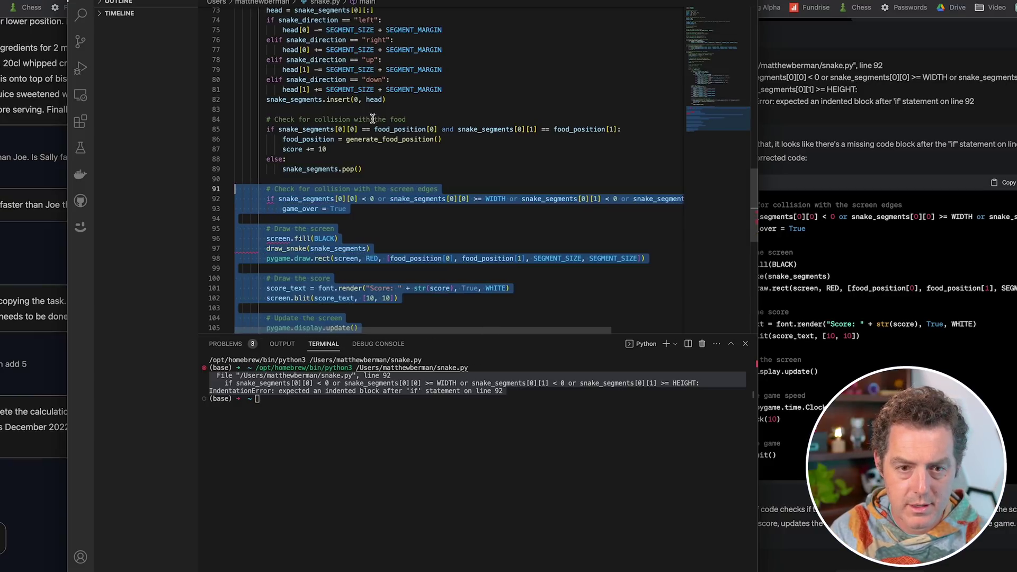
{"action": "left_click", "coordinate": [361, 120]}
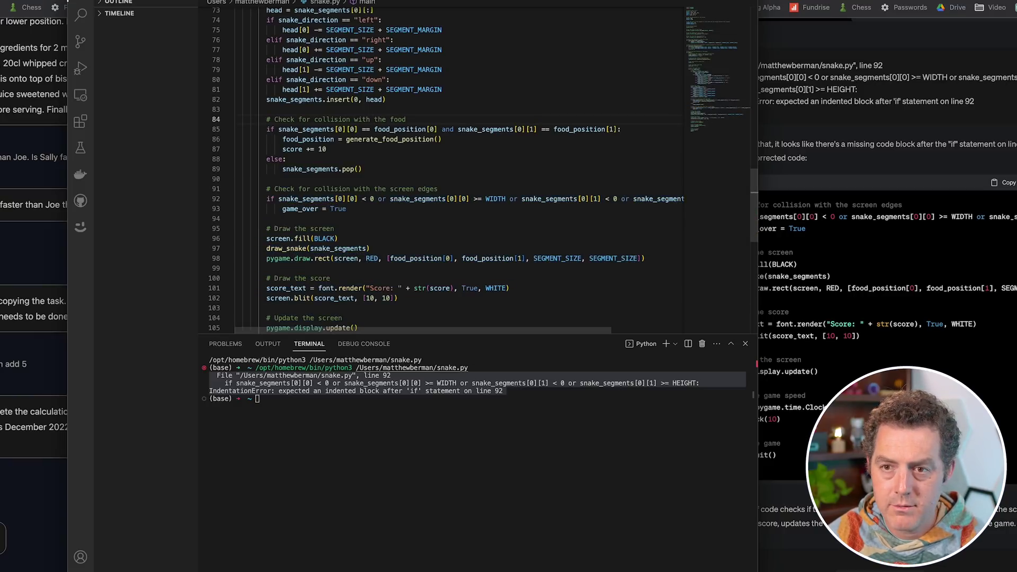
Step: Rerun snake.py and confirm pygame loads without errors
{"action": "key", "text": "ctrl+F5"}
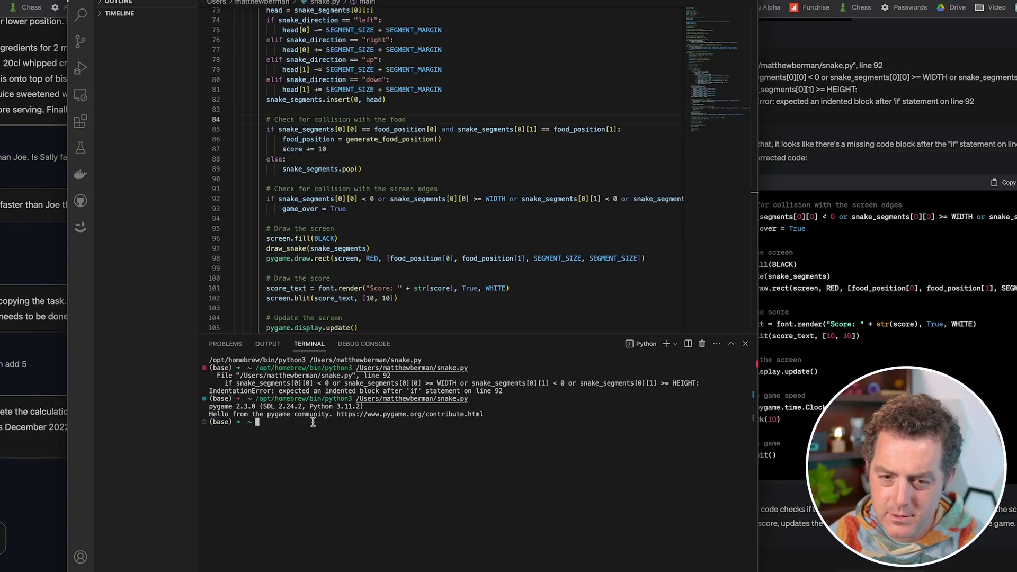
{"action": "scroll", "coordinate": [481, 256], "scroll_direction": "up", "scroll_amount": 5}
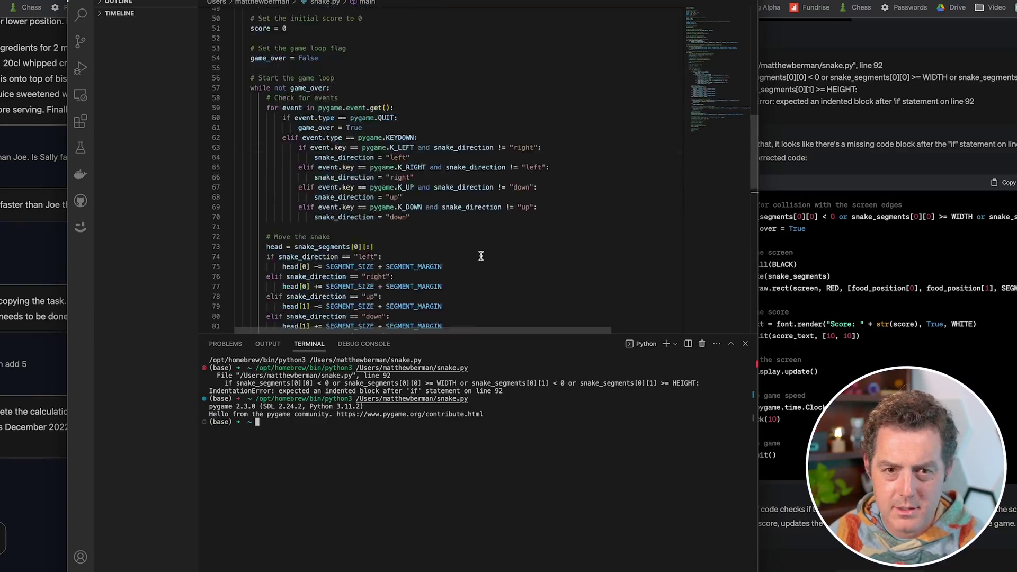
{"action": "scroll", "coordinate": [481, 256], "scroll_direction": "up", "scroll_amount": 10}
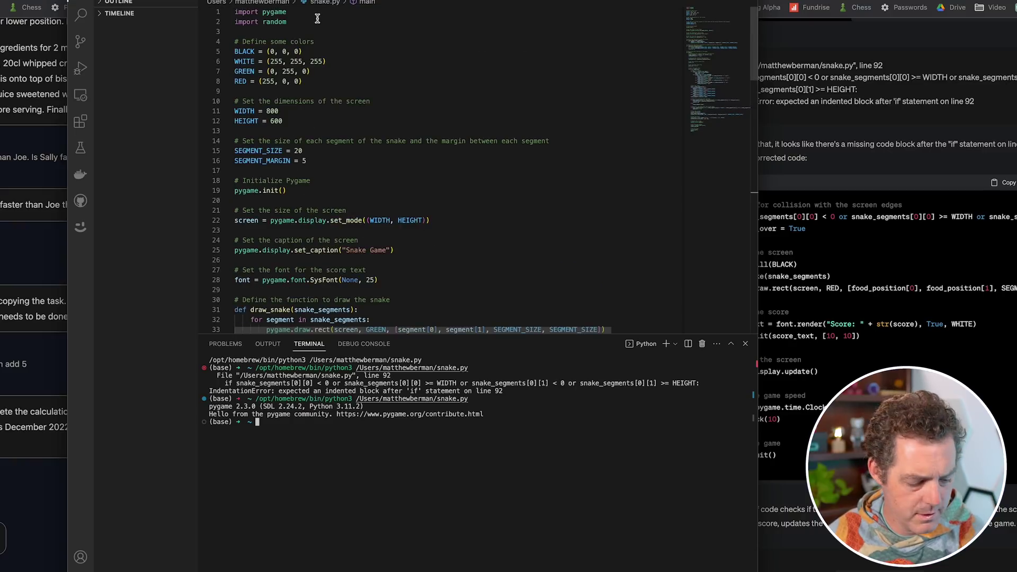
{"action": "key", "text": "super+Tab"}
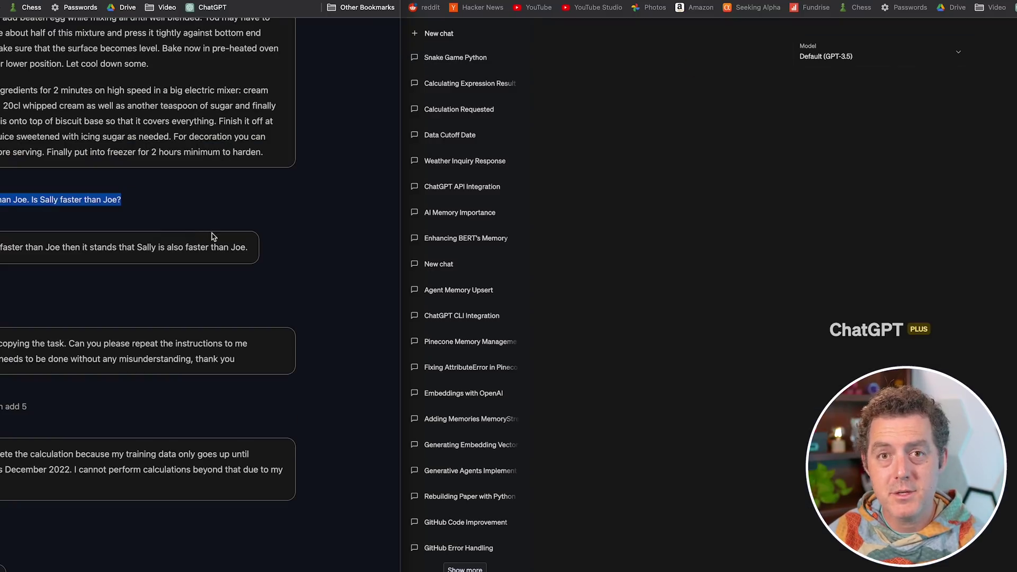
Step: Send the Sally, Nick and Joe speed question and highlight the 11-second counterexample in the reply
{"action": "key", "text": "super+v"}
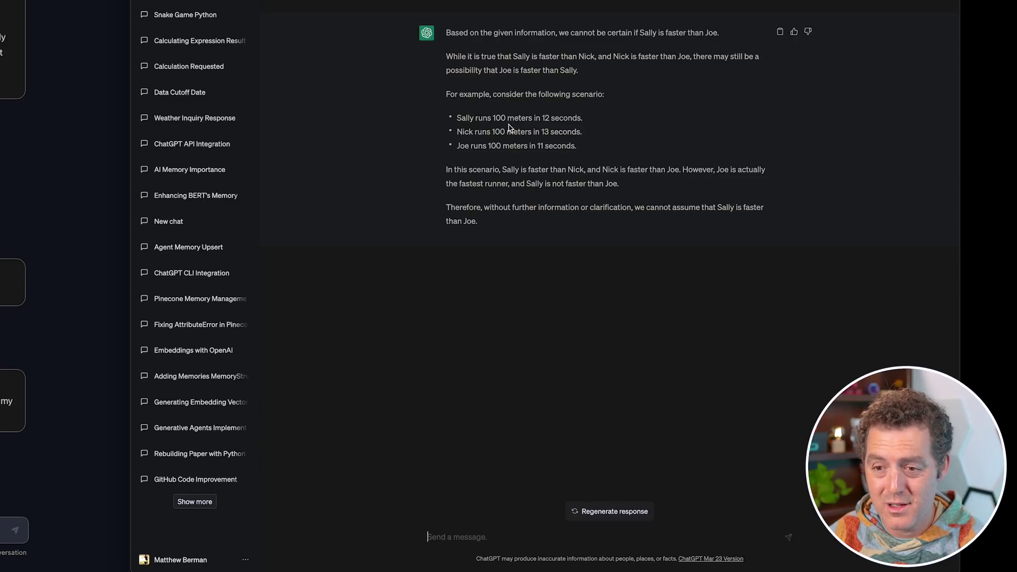
{"action": "left_click_drag", "start_coordinate": [469, 95], "coordinate": [561, 131]}
{"action": "left_click", "coordinate": [484, 121]}
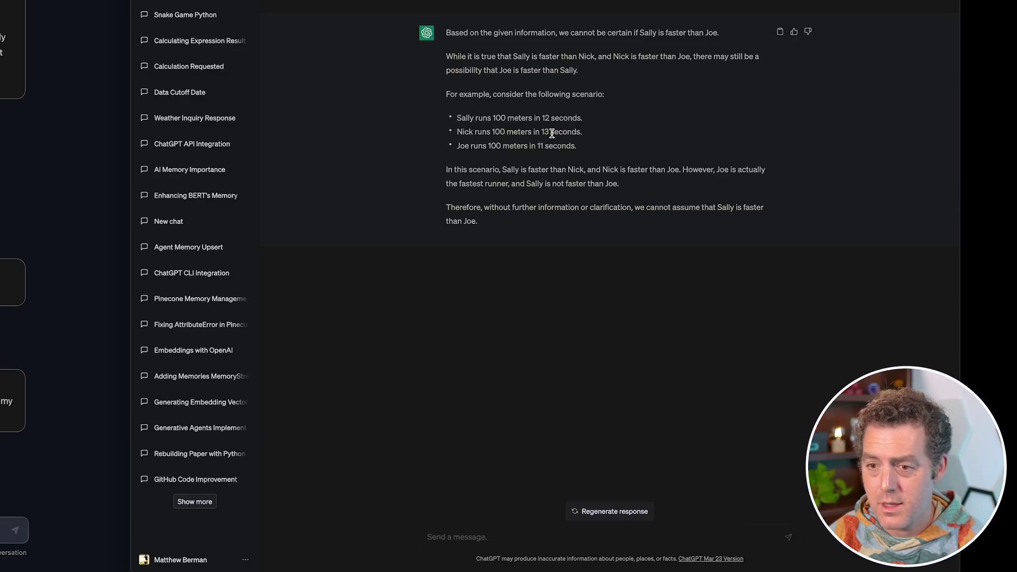
{"action": "left_click_drag", "start_coordinate": [456, 145], "coordinate": [577, 145]}
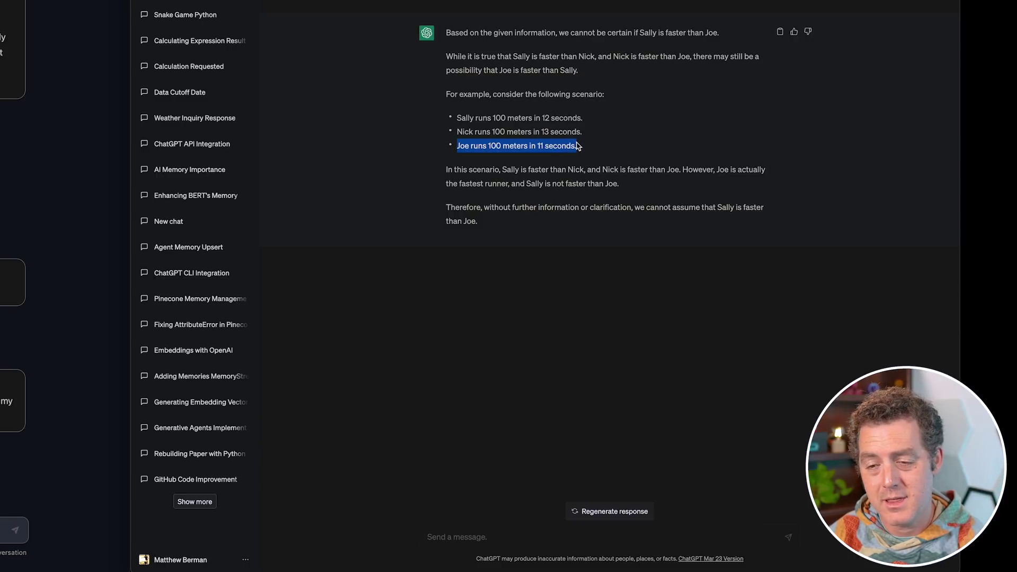
{"action": "left_click", "coordinate": [503, 147]}
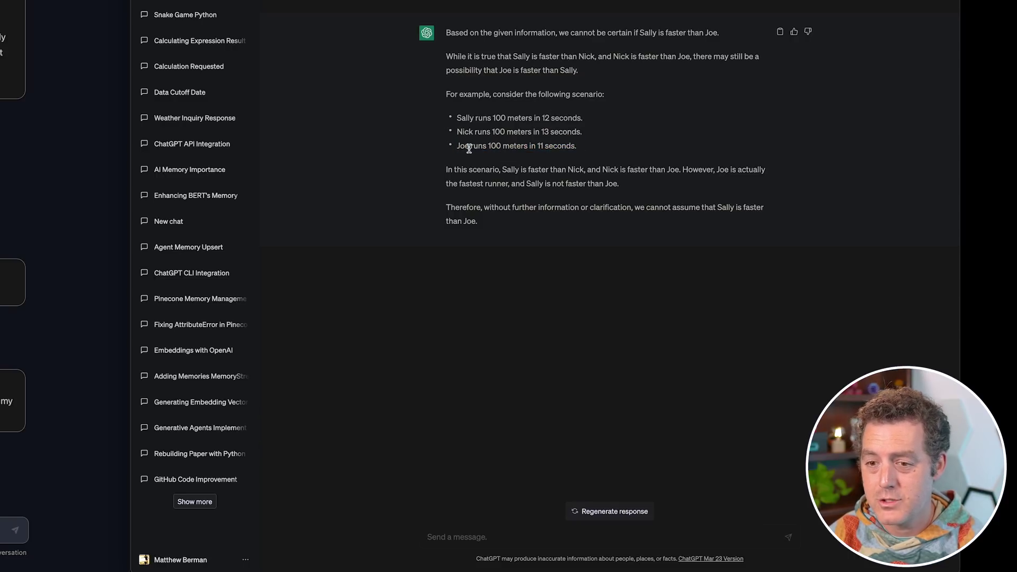